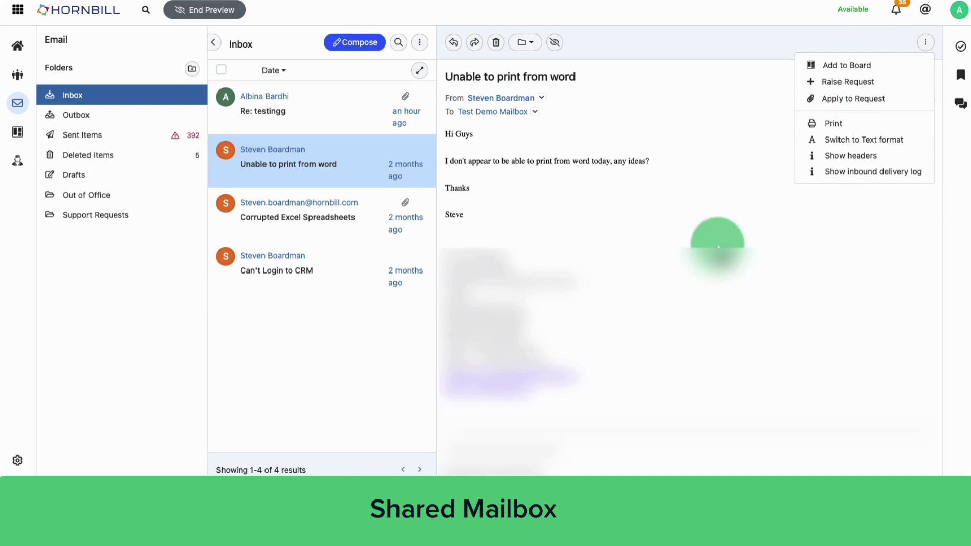
Open the inbound email routing rules in the platform configuration
click(17, 461)
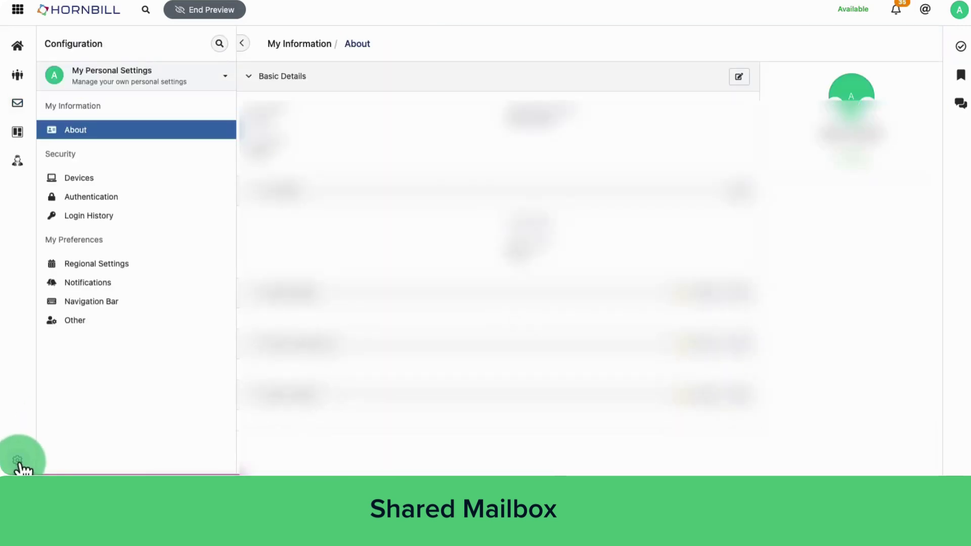
click(123, 80)
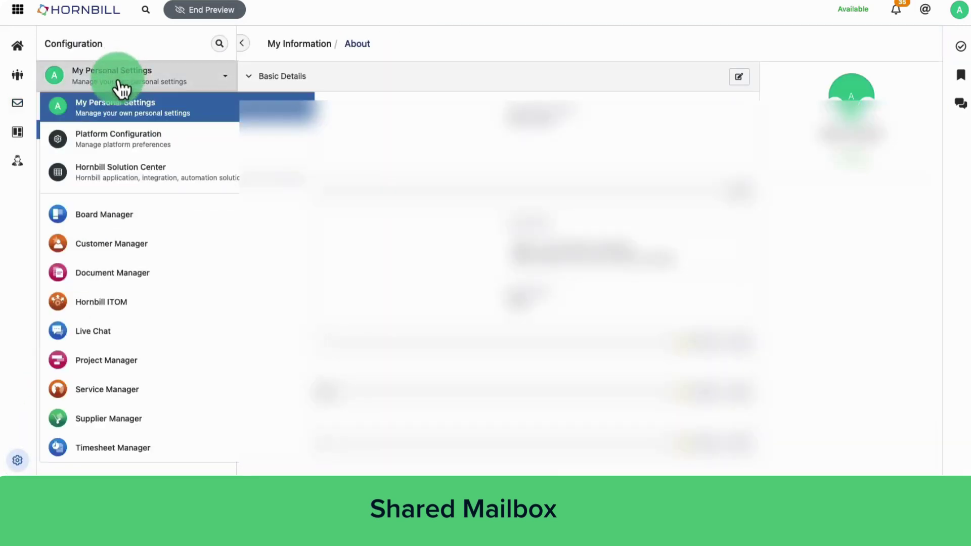
click(125, 148)
scroll(134, 287, down, 7)
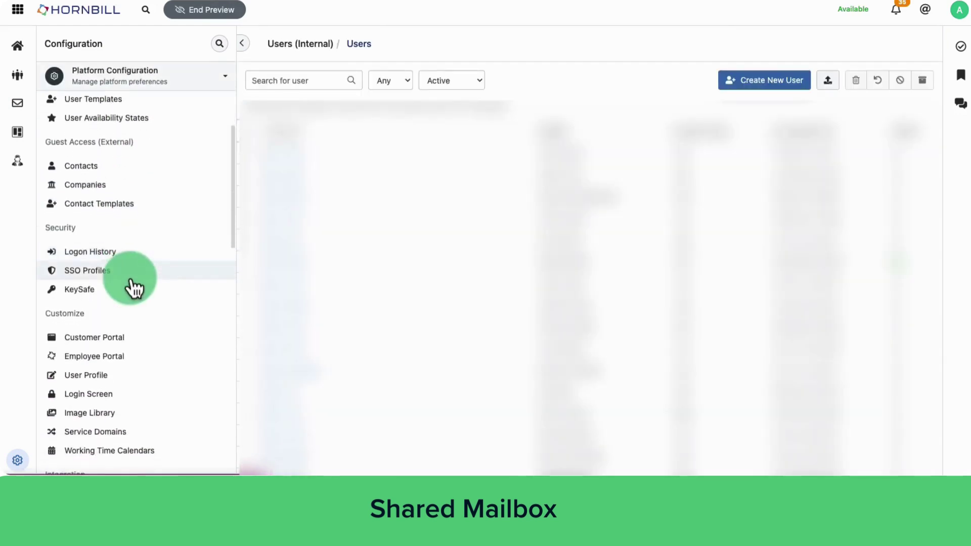
scroll(134, 287, down, 1)
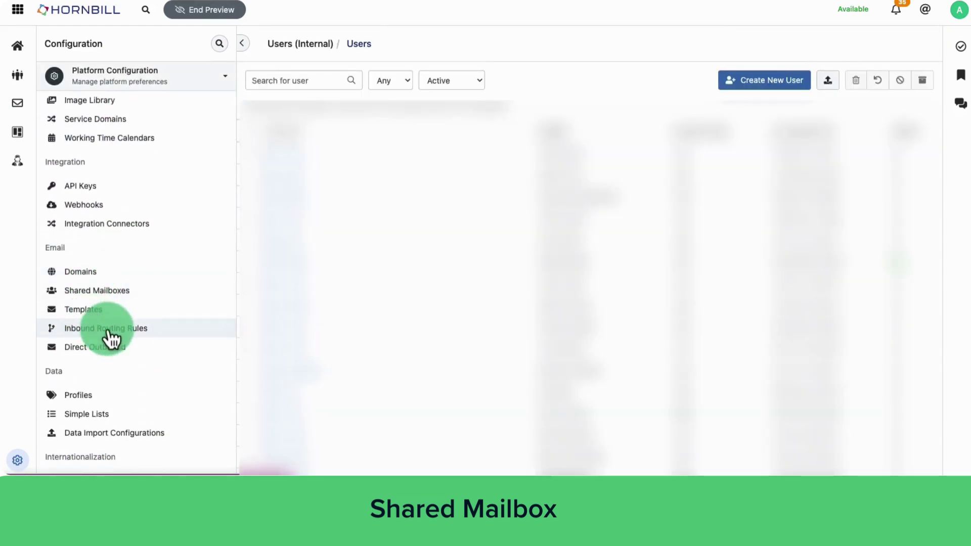
click(136, 338)
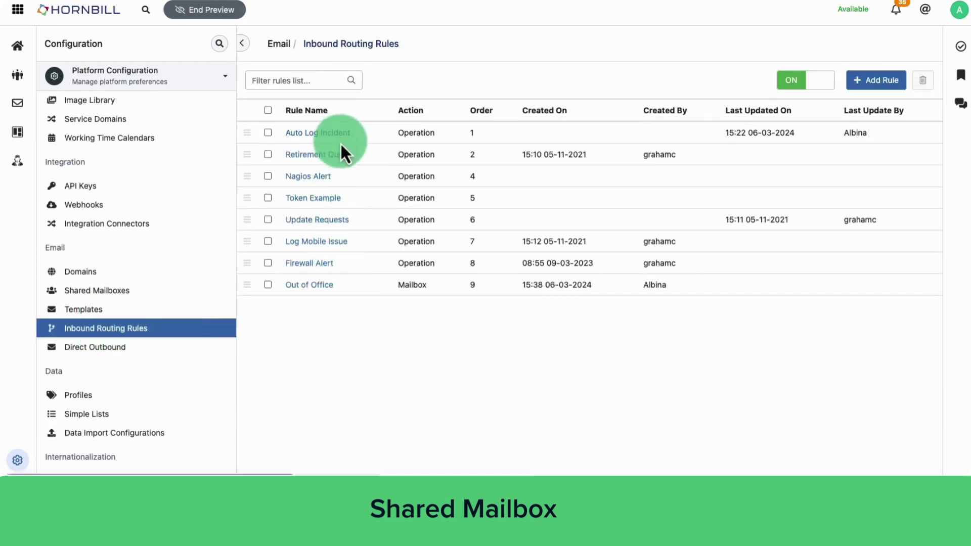
Open the Out of Office routing rule and review its name, rule expression and available rule actions
click(317, 298)
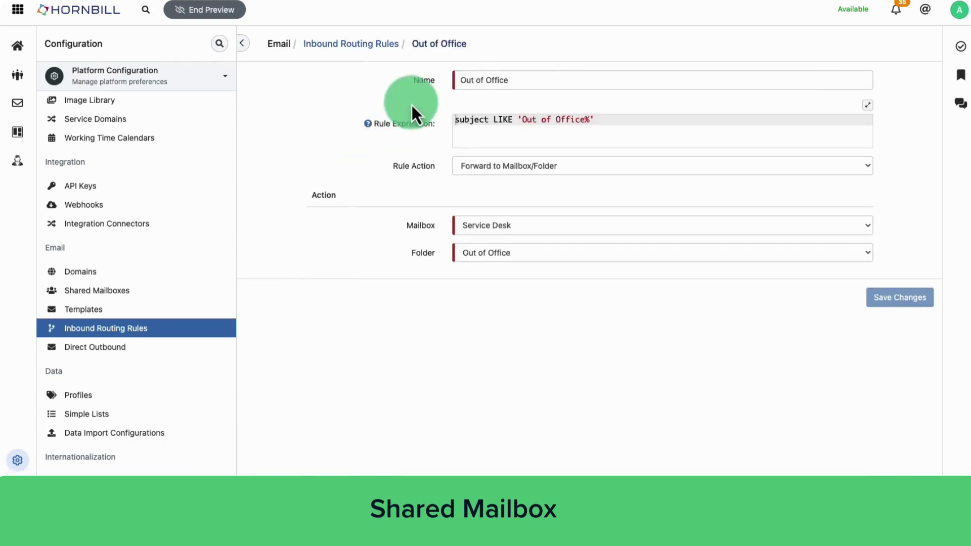
click(544, 78)
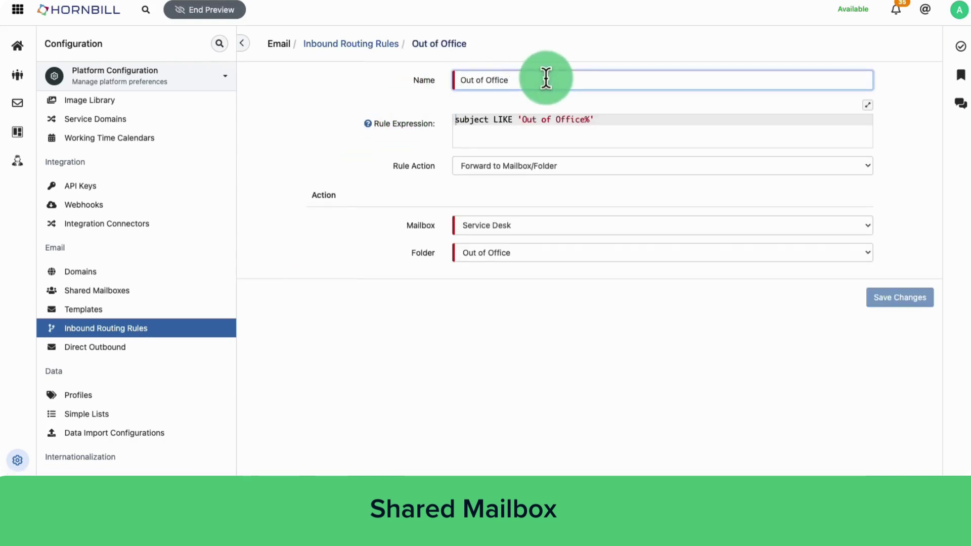
triple_click(461, 124)
click(613, 127)
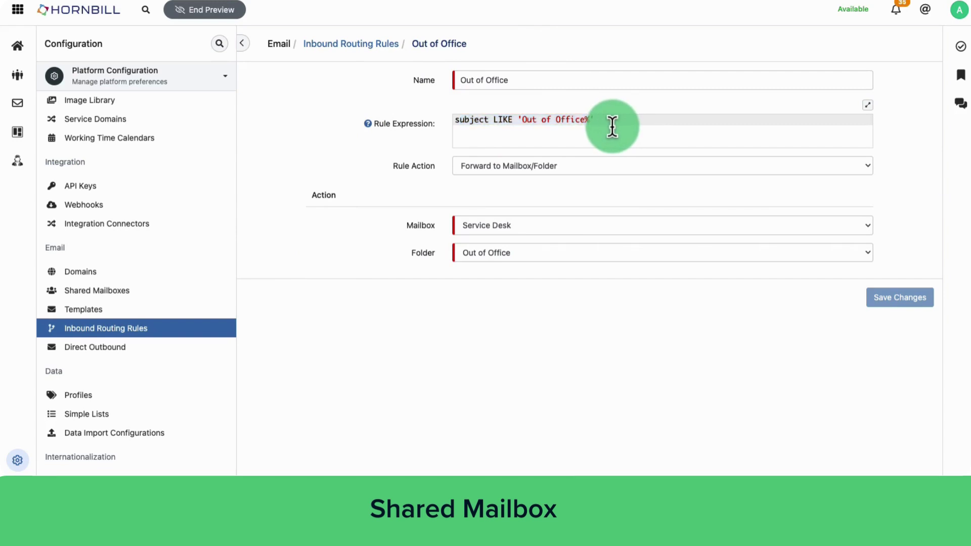
click(556, 172)
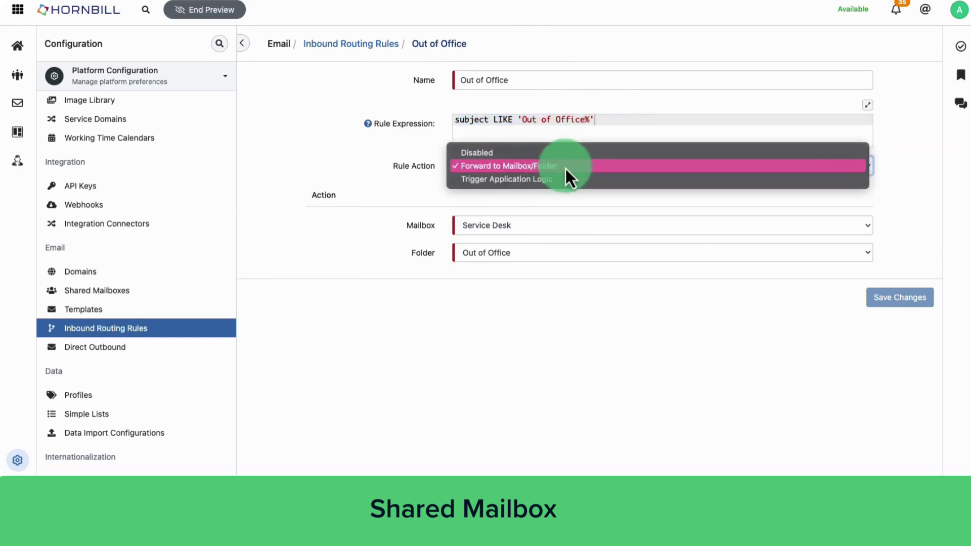
click(563, 169)
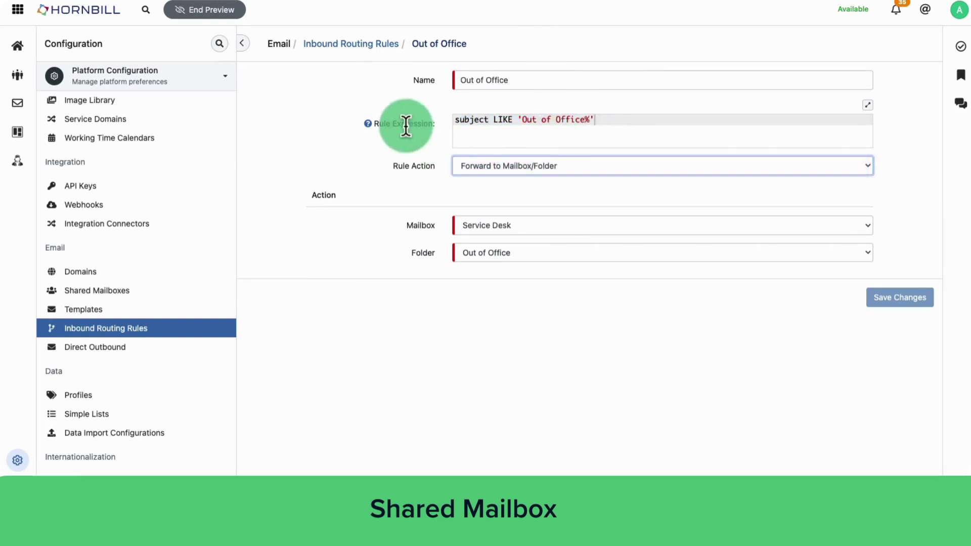
Read the help on email routing rule expressions through the list of available variables, and close it
click(367, 124)
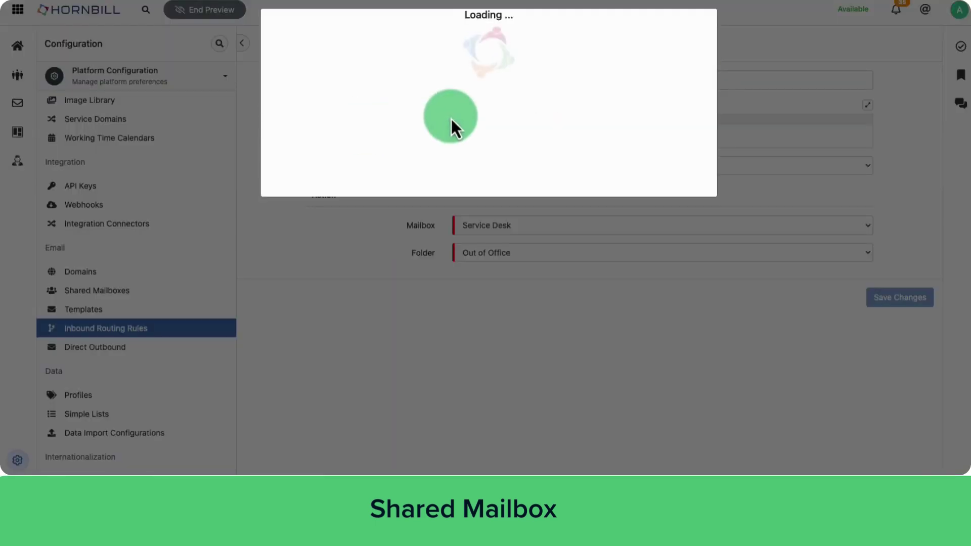
scroll(451, 211, down, 10)
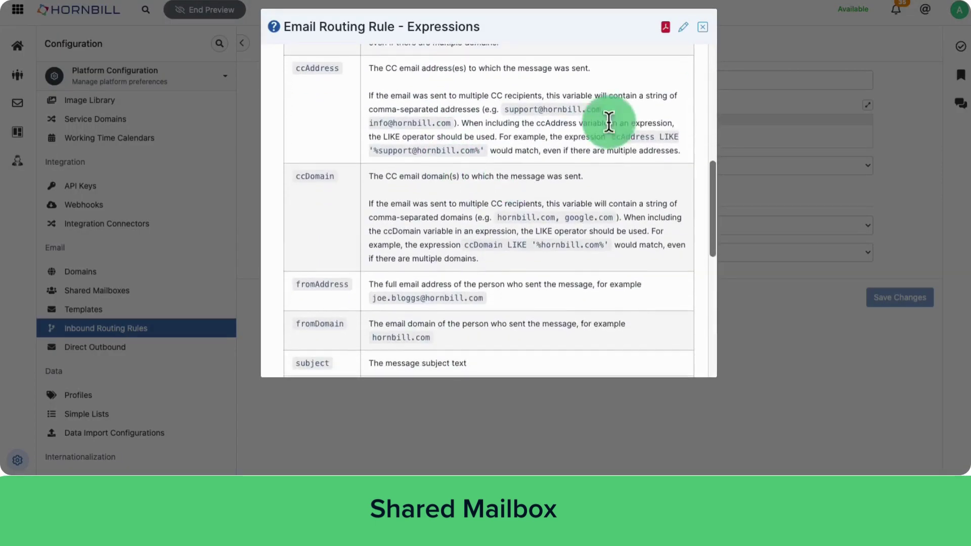
click(704, 28)
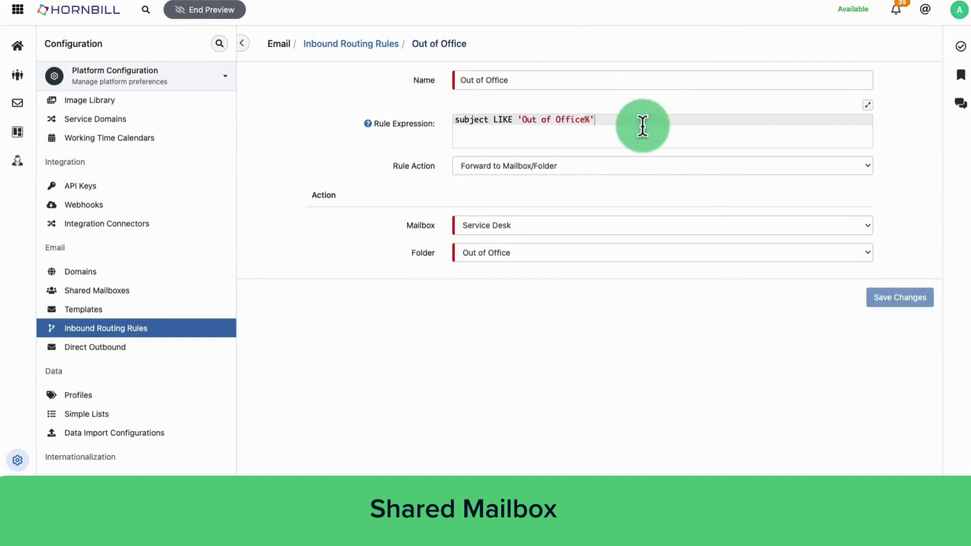
Review the mailbox and folder choices the Out of Office rule can forward to, keeping Service Desk and Out of Office
click(521, 229)
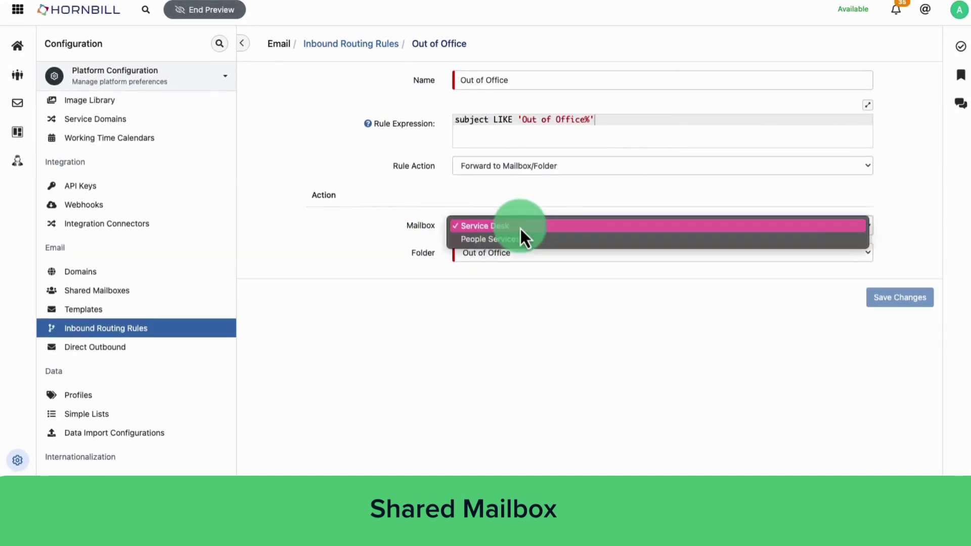
click(499, 244)
click(473, 254)
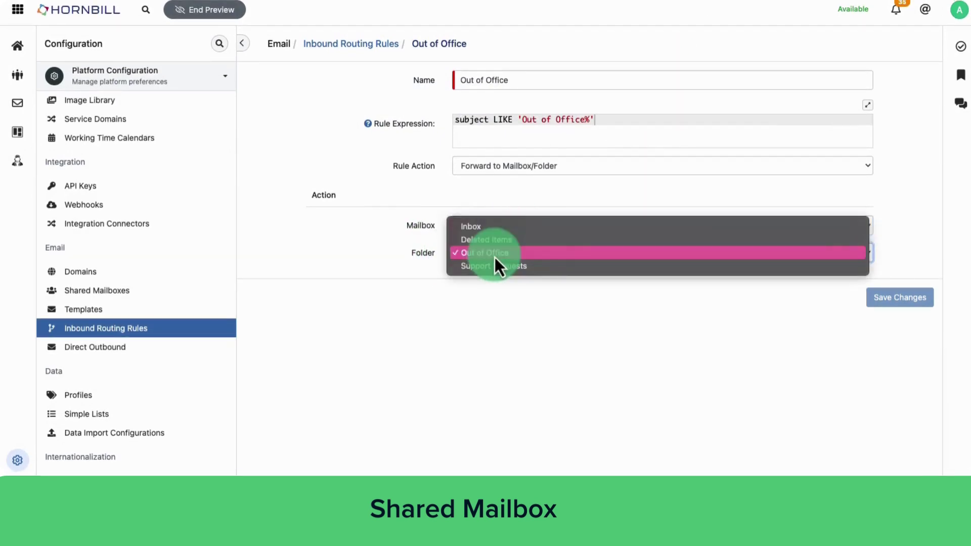
click(529, 258)
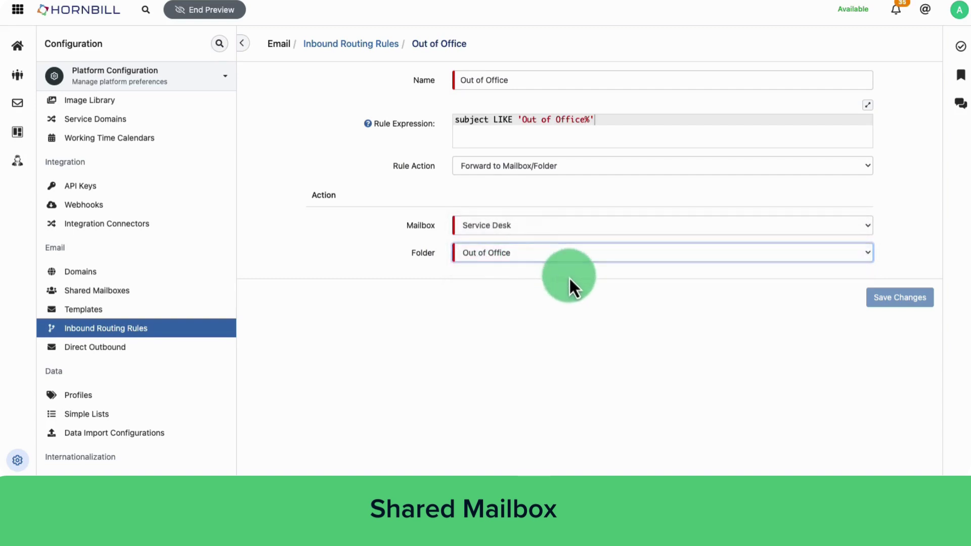
Return to the inbound routing rules list and check the switch that enables the rules
click(362, 43)
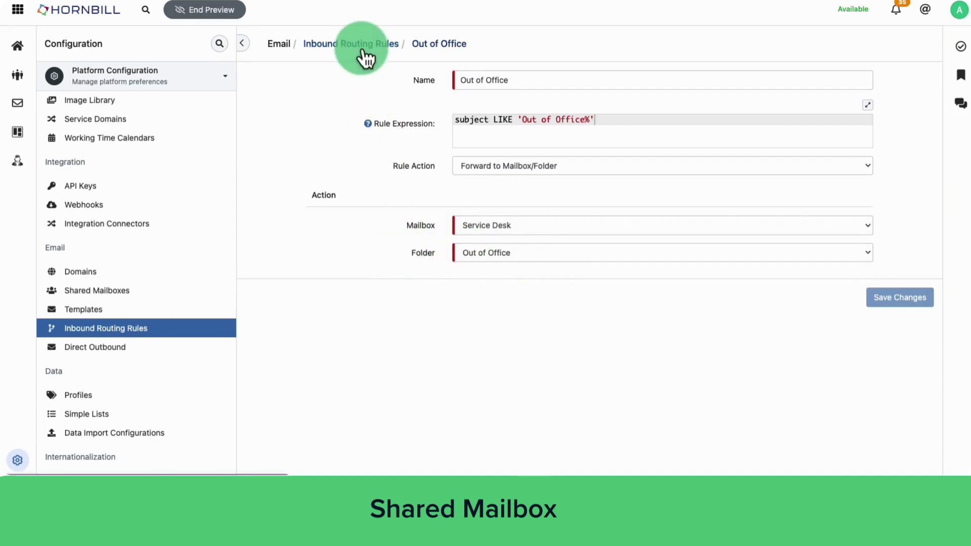
click(815, 80)
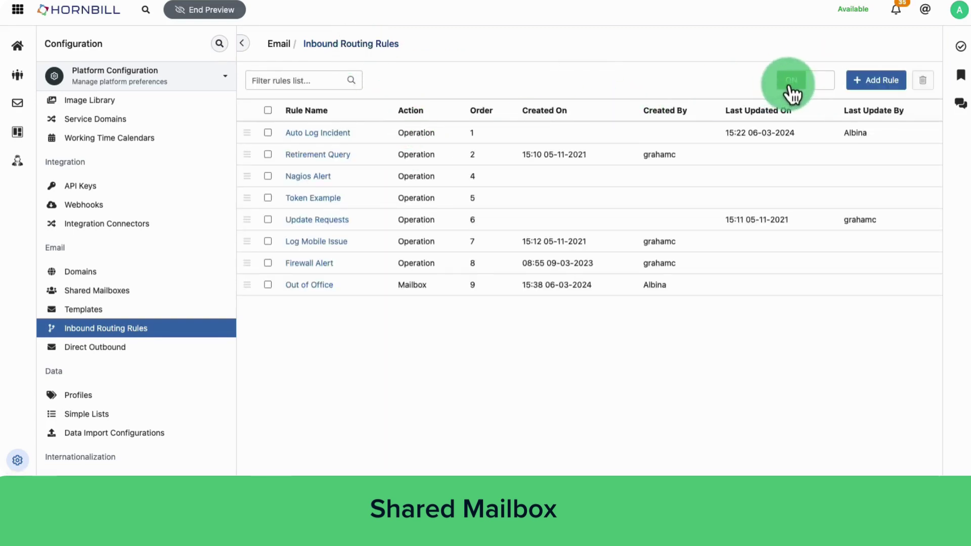
click(801, 83)
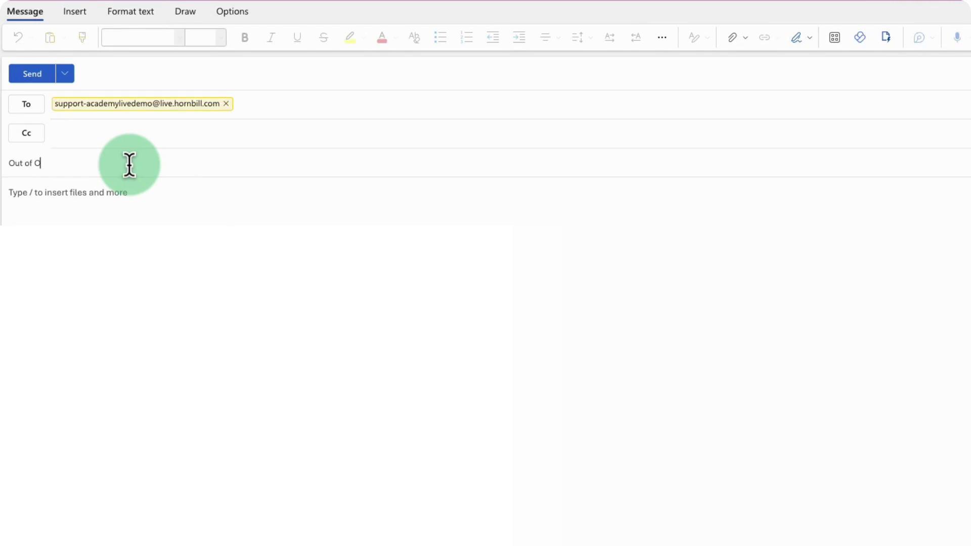
Switch to the mail client, send the support mailbox a test email titled Out of Office, and open Hornbill's Out of Office mail folder
click(107, 195)
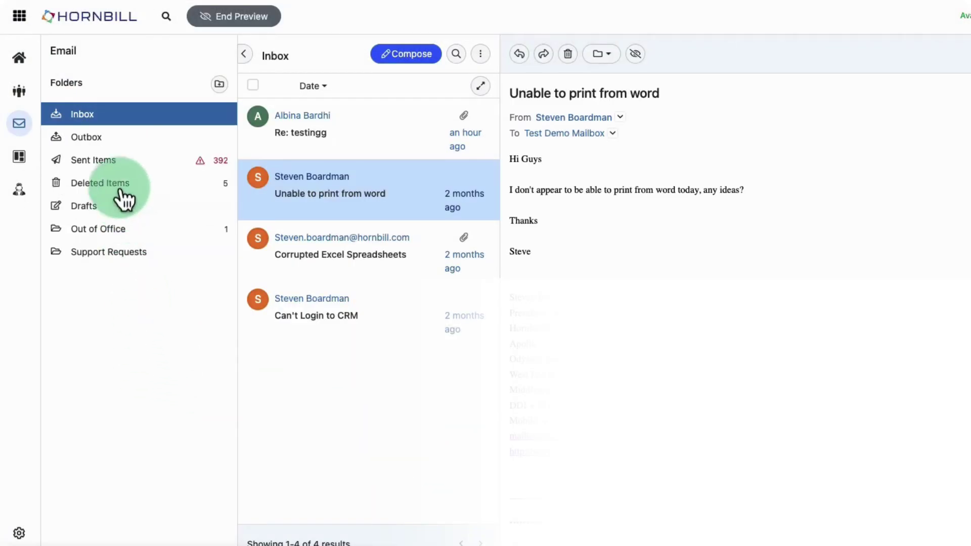
click(222, 233)
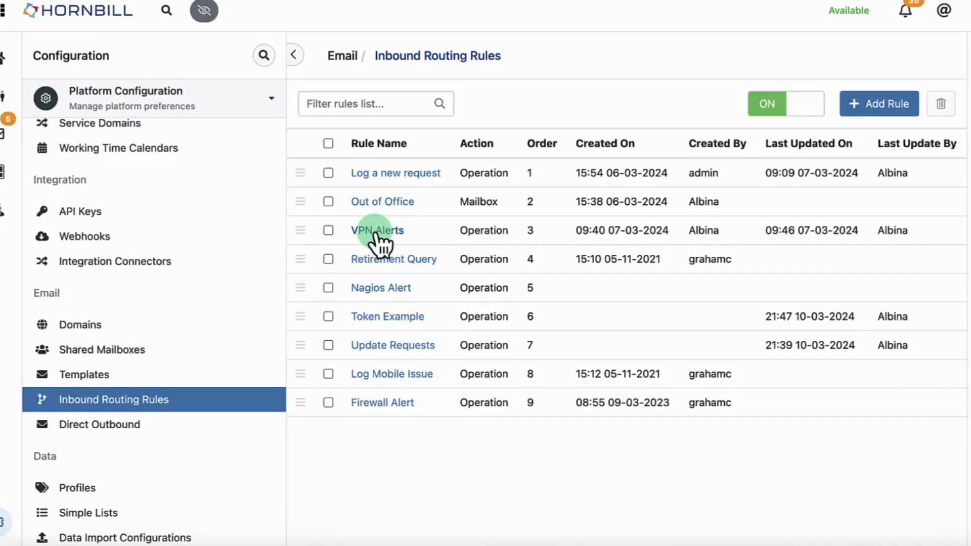
Open the VPN Alerts routing rule and review its expression, rule action and application options
click(377, 230)
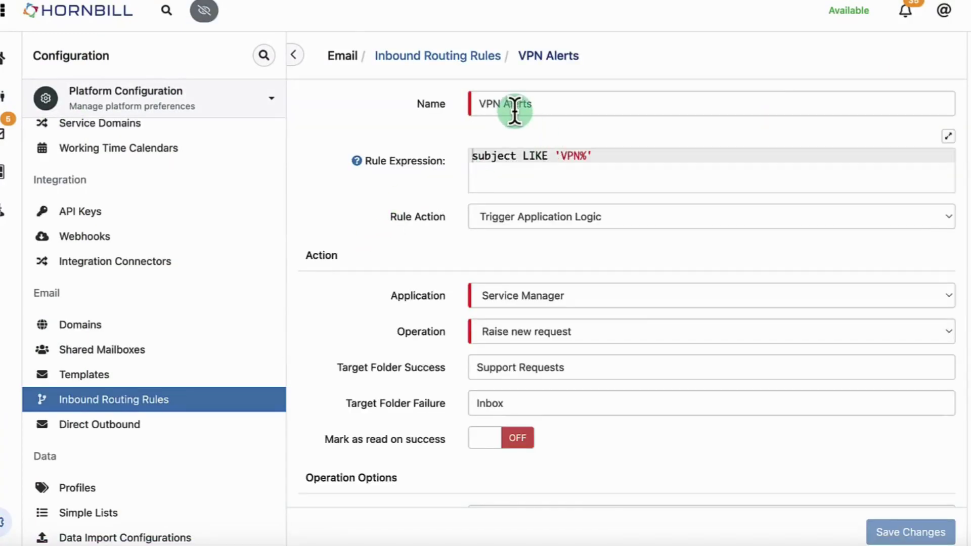
triple_click(557, 159)
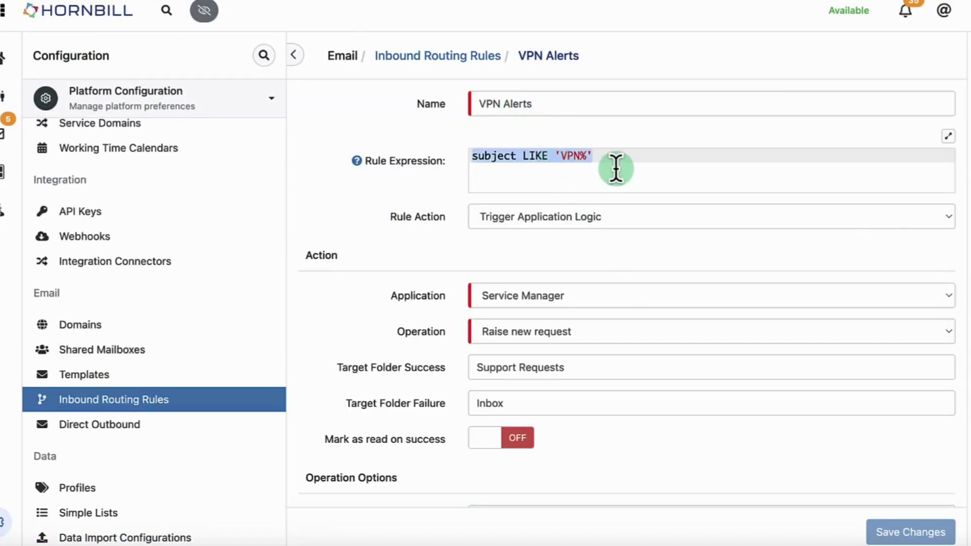
click(614, 220)
click(619, 219)
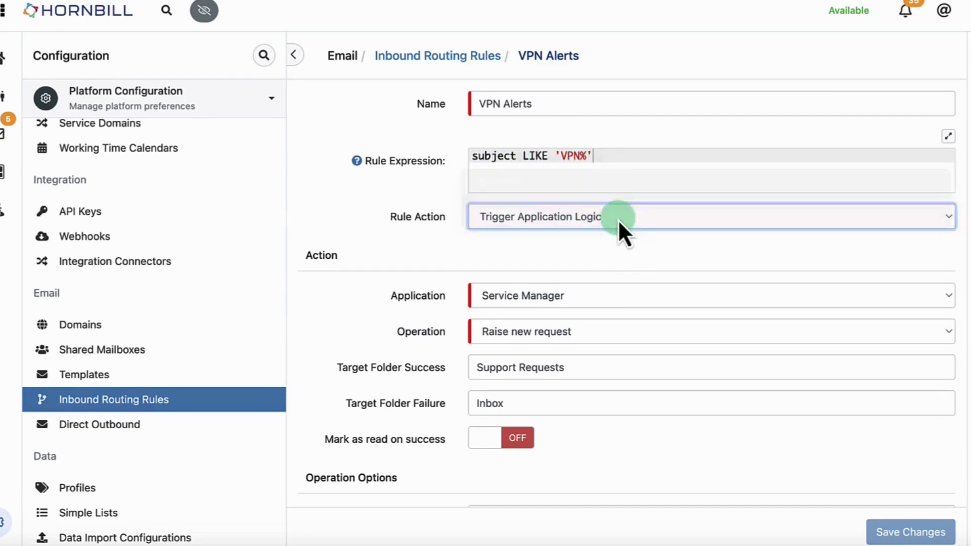
scroll(612, 238, down, 1)
click(587, 250)
click(584, 250)
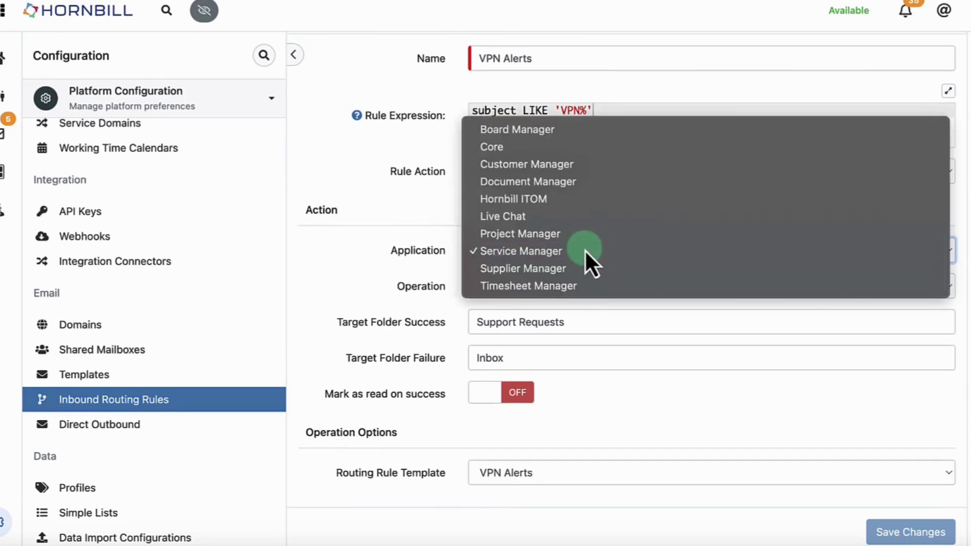
Set the VPN Alerts rule's operation to Raise new or update request with the VPN Alerts routing rule template, and save it
click(590, 287)
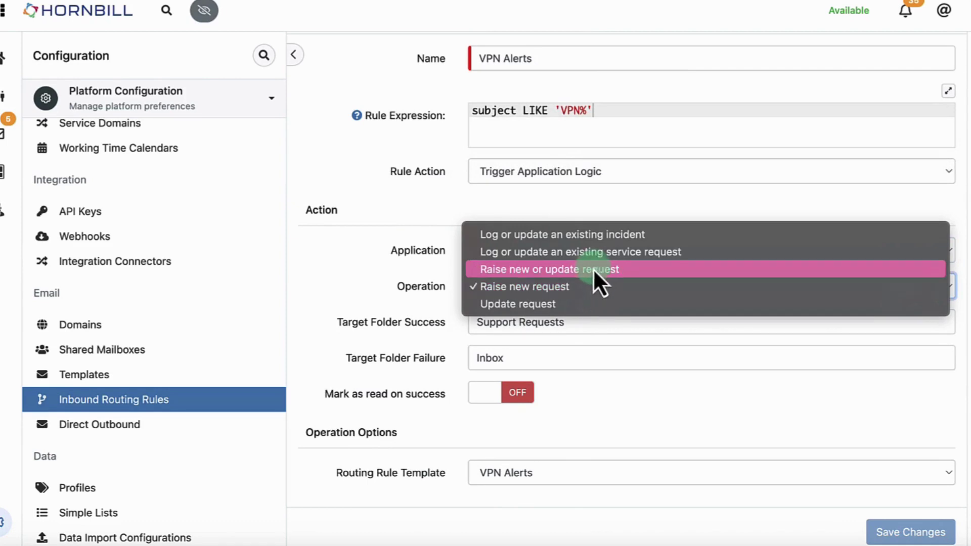
click(594, 270)
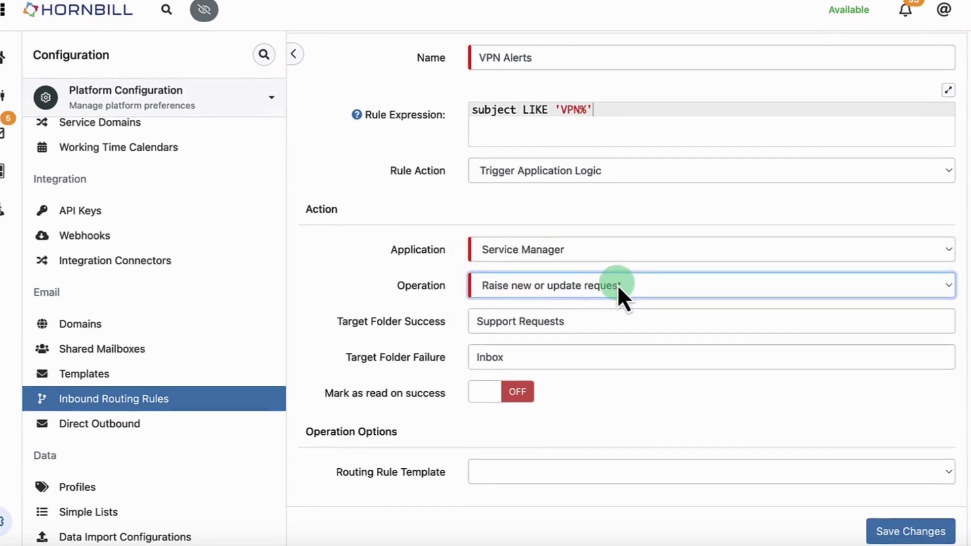
click(582, 318)
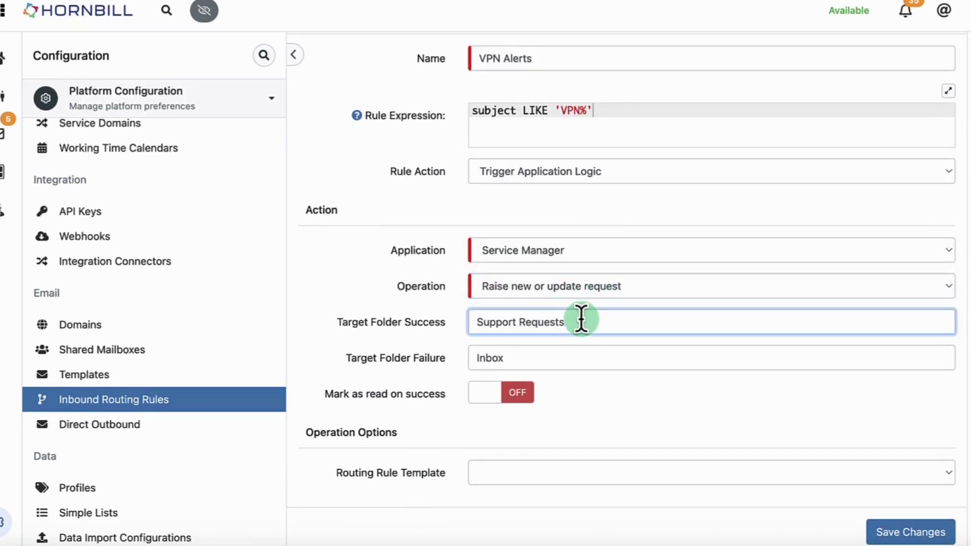
click(573, 472)
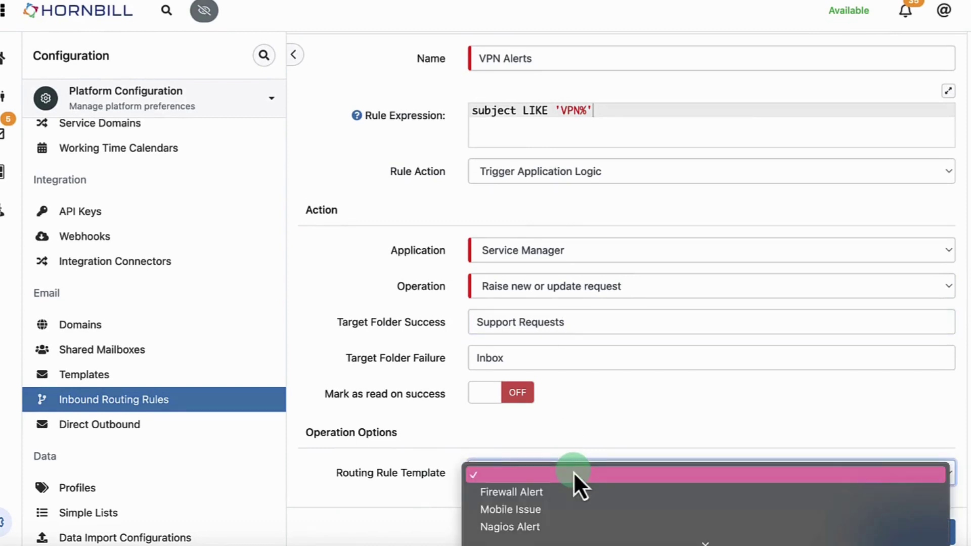
click(543, 520)
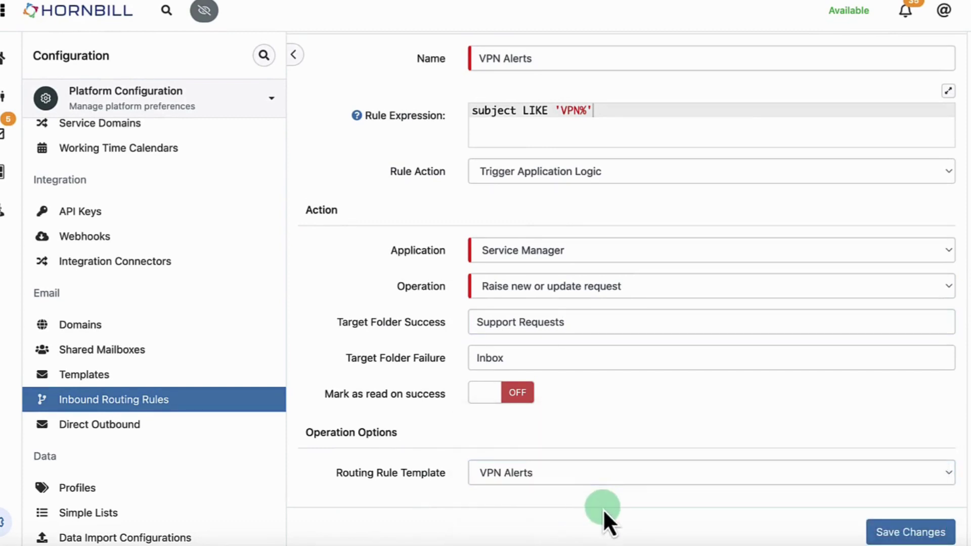
click(895, 535)
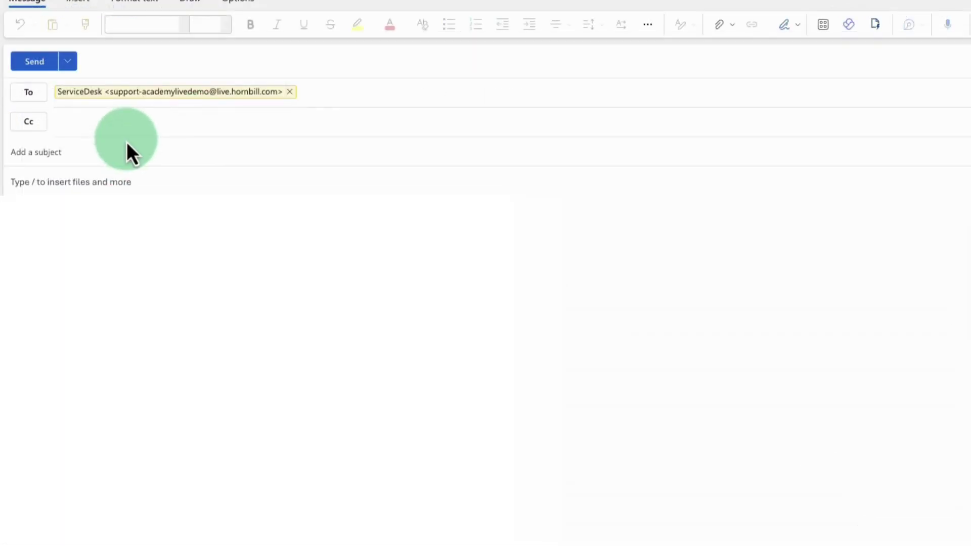
From the mail client, email the service desk with subject VPN and body "I am having troubles with my VPN.", and open it in Hornbill's Support Requests folder
click(129, 142)
text(VPN)
click(96, 184)
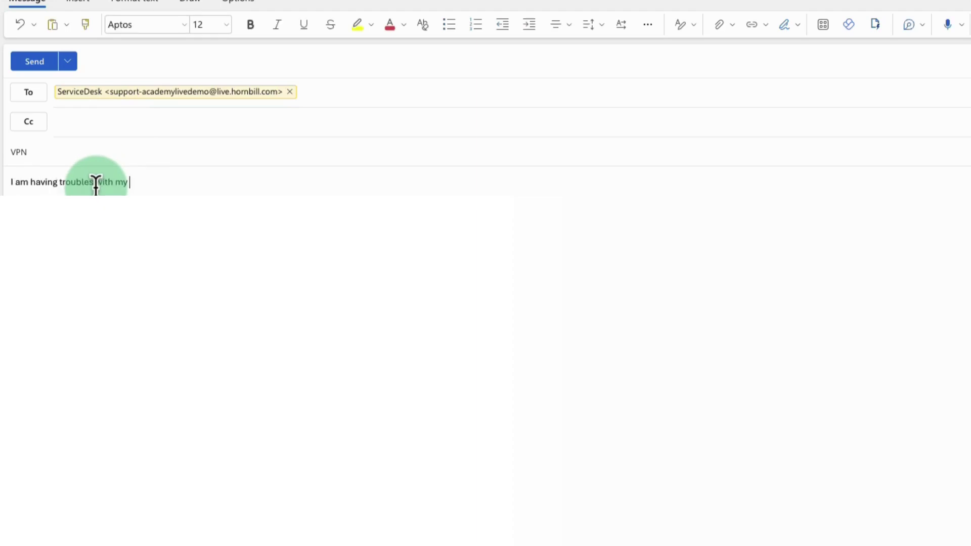
text(I am having troubles with my VPN.)
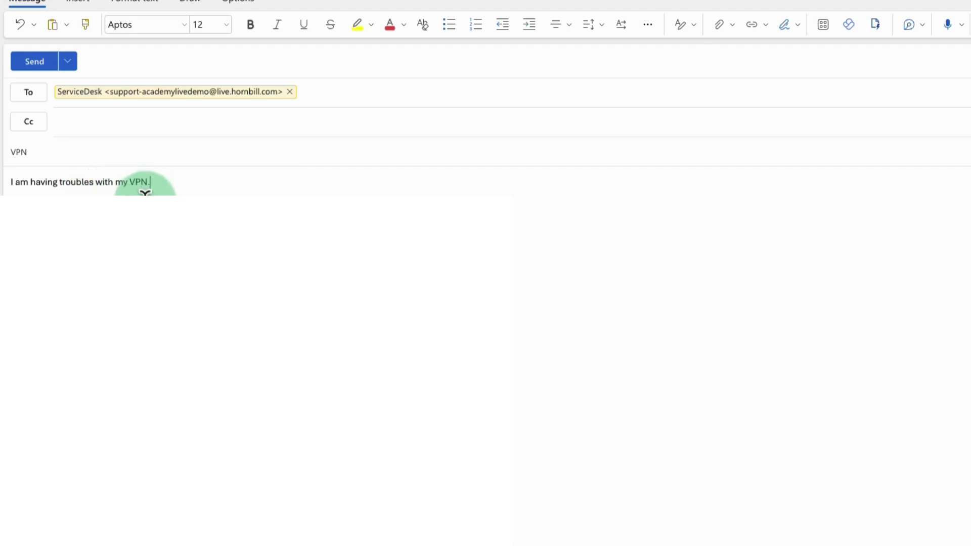
click(15, 61)
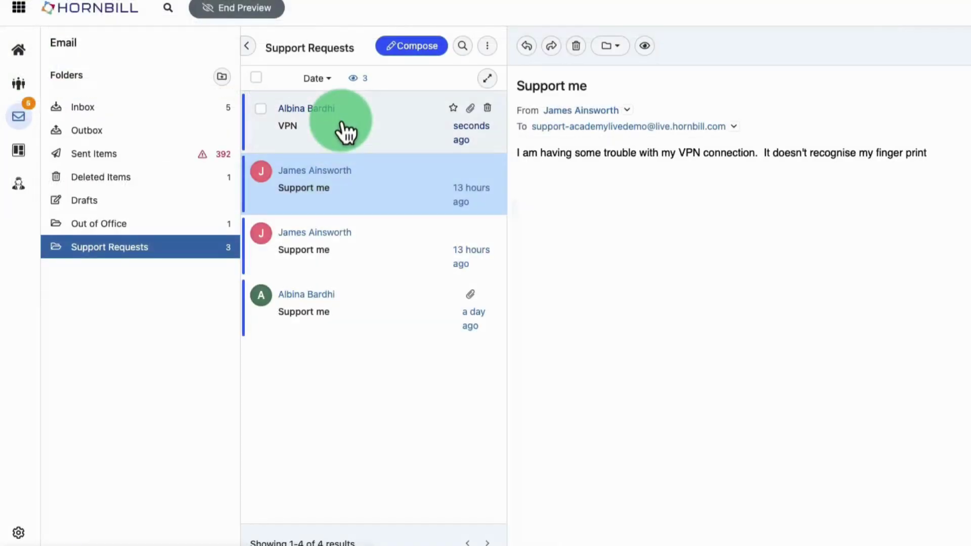
click(345, 129)
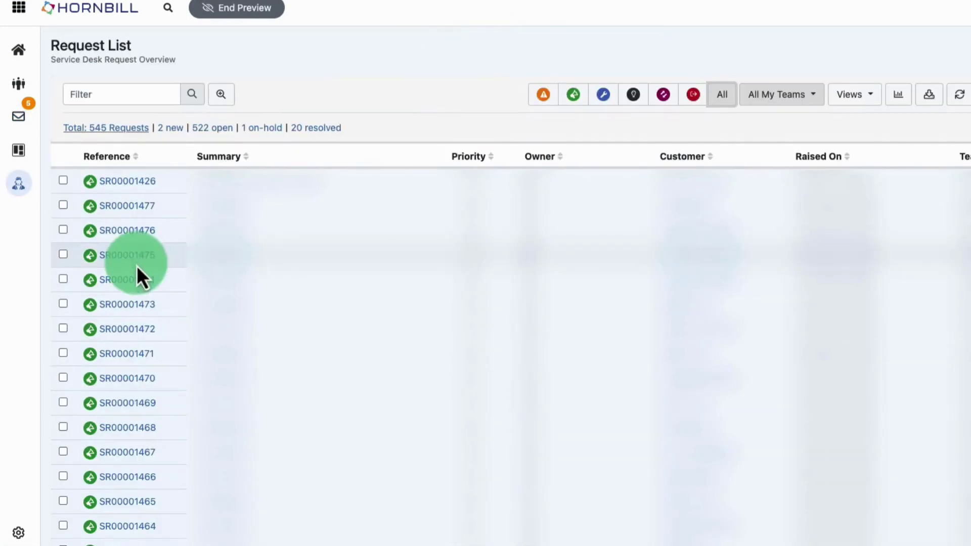
Filter the service desk request list with an advanced condition so that Source is Email
click(221, 96)
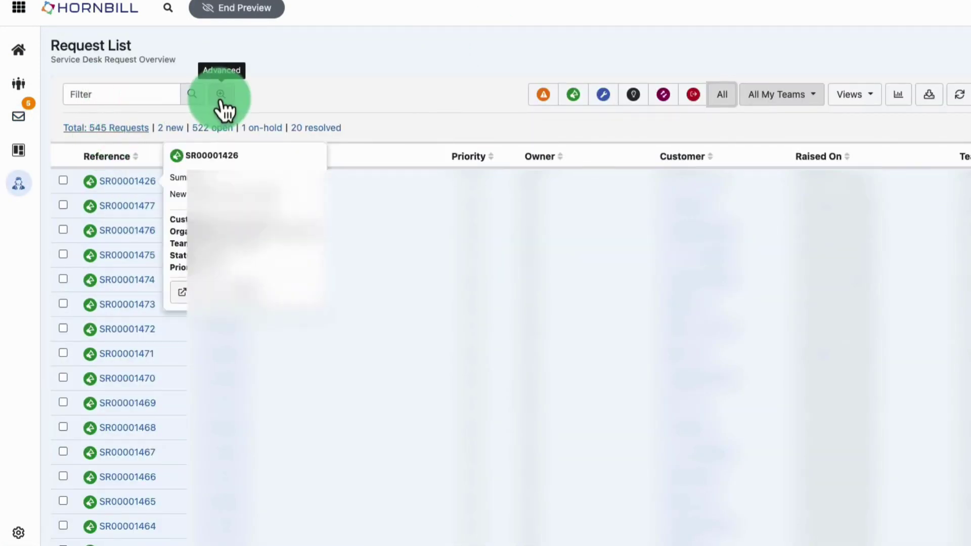
click(124, 154)
drag(184, 158, 104, 466)
click(486, 153)
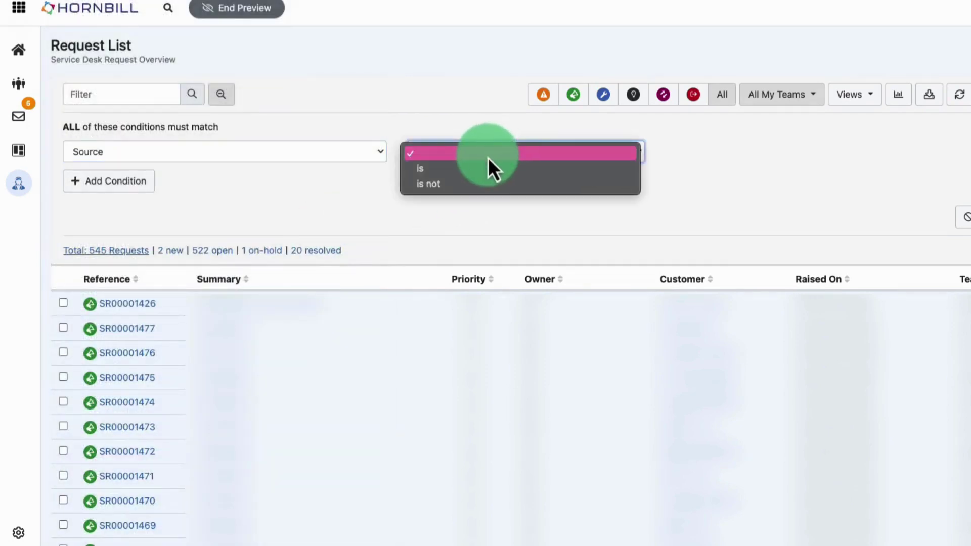
click(480, 167)
click(849, 149)
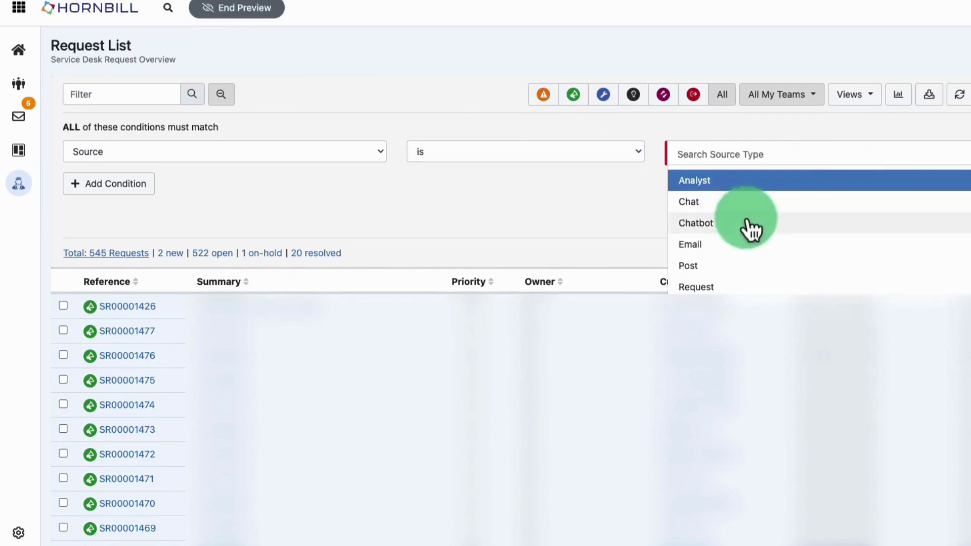
click(729, 242)
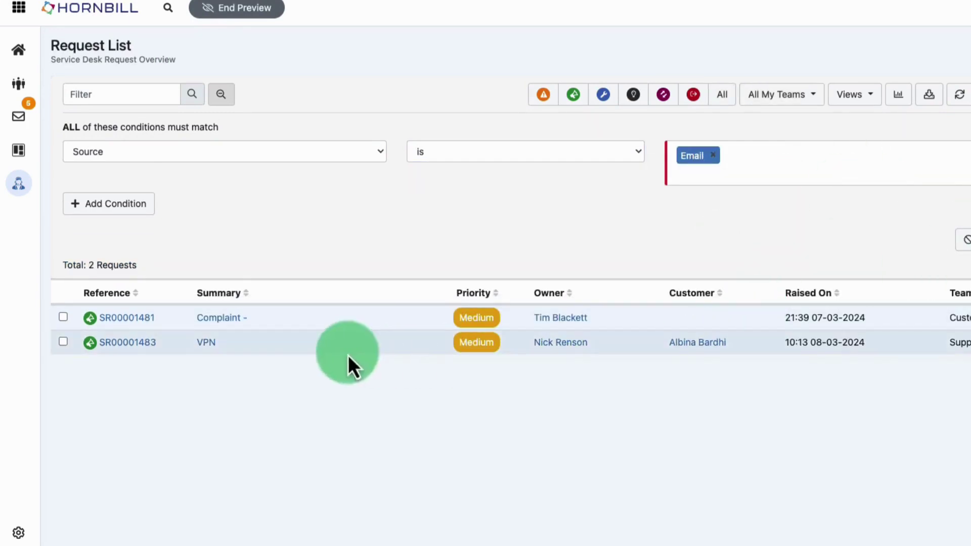
Open the VPN request and review its timeline entry and its Details section
click(139, 348)
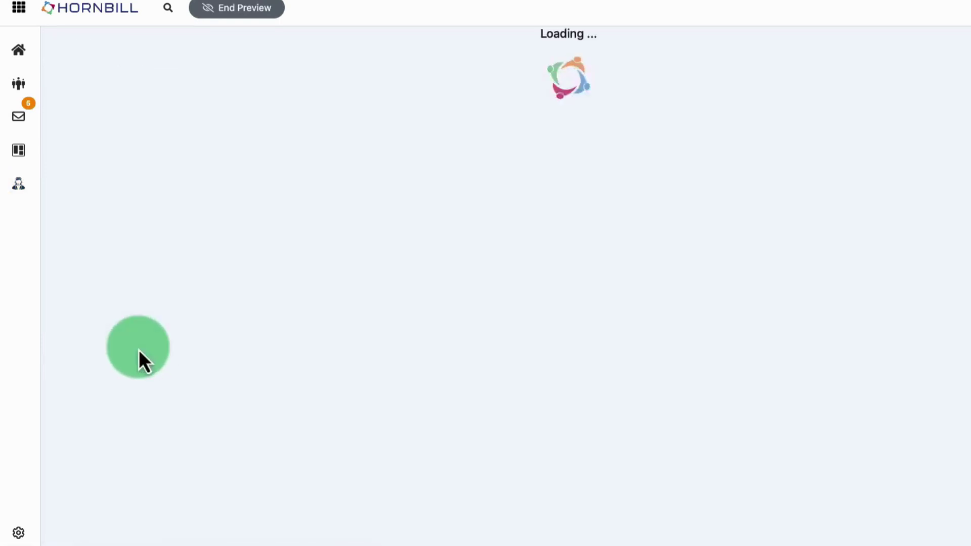
scroll(303, 131, down, 1)
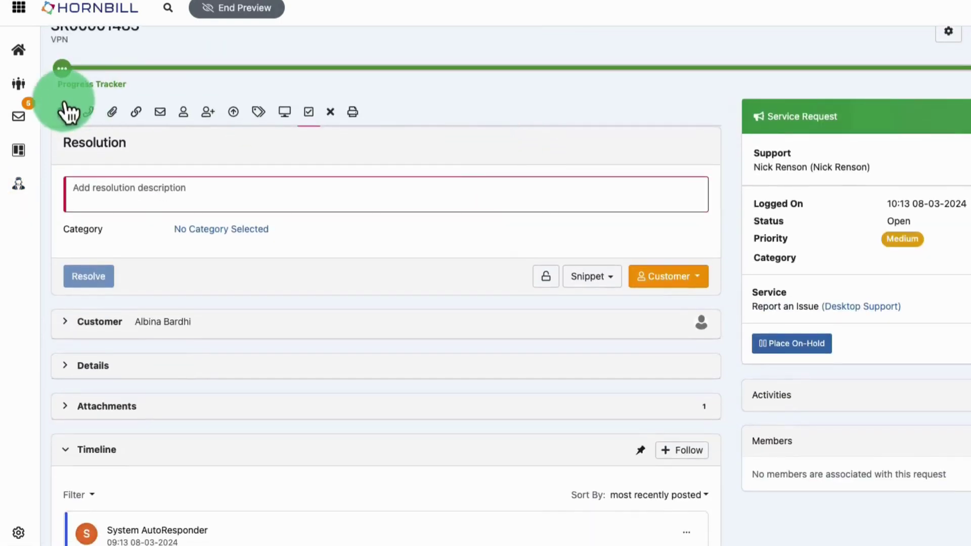
mouse_move(99, 101)
scroll(653, 223, down, 5)
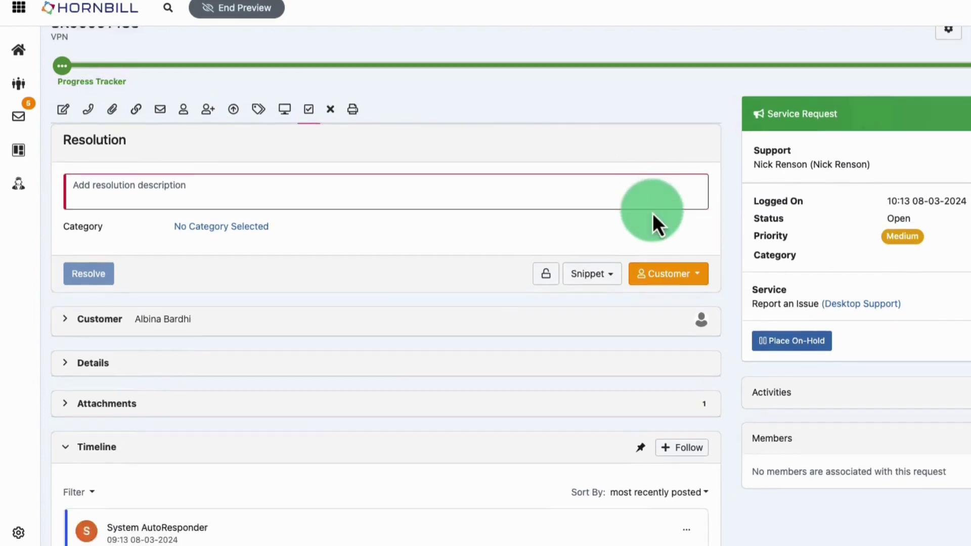
scroll(614, 240, down, 1)
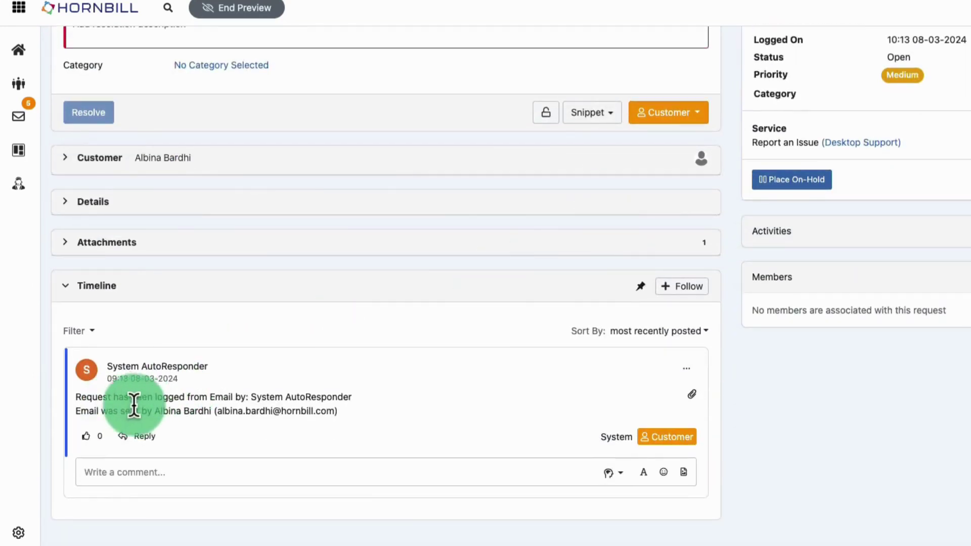
drag(80, 400, 403, 421)
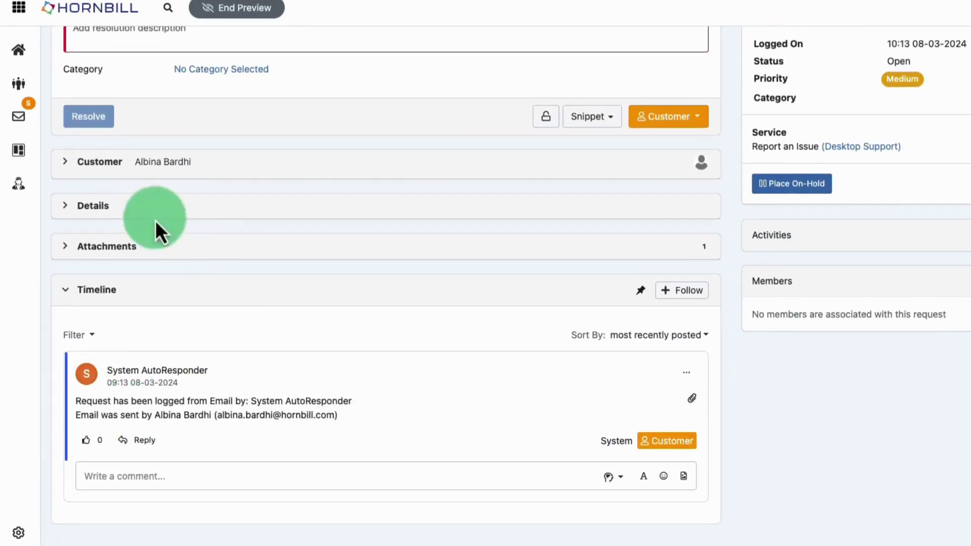
click(97, 203)
scroll(272, 330, down, 3)
drag(76, 224, 374, 246)
click(523, 225)
scroll(528, 228, up, 6)
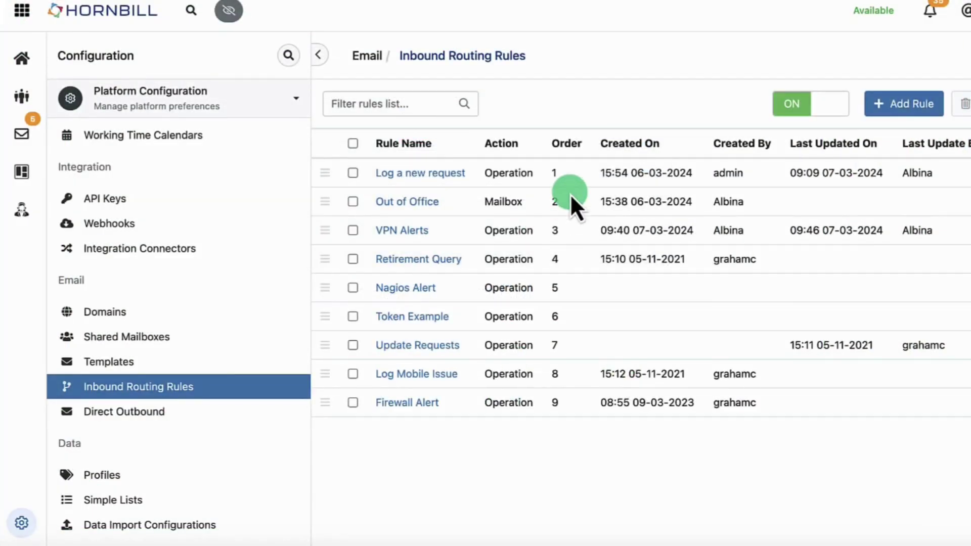
Open the Update Requests inbound routing rule and review its name, rule expression and rule action
click(432, 346)
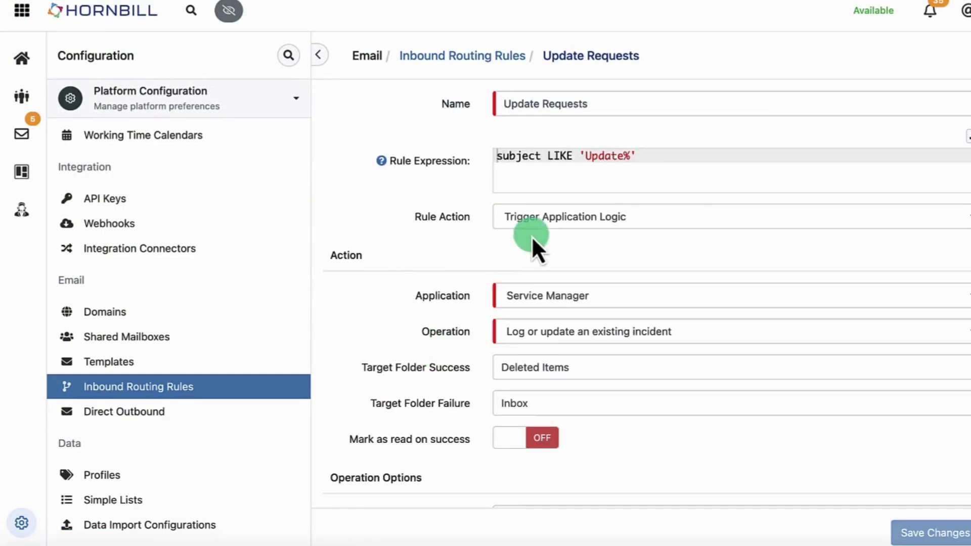
click(617, 114)
click(640, 157)
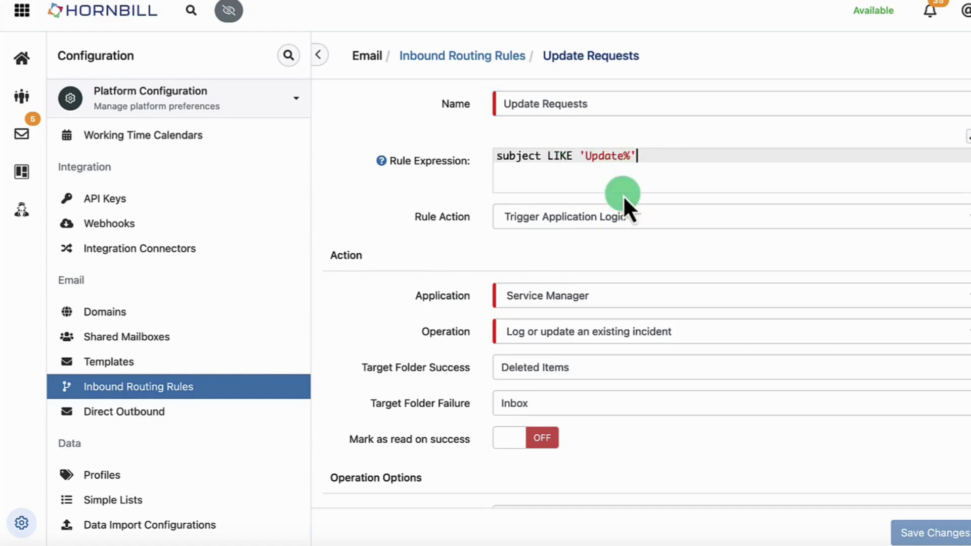
click(643, 223)
click(639, 223)
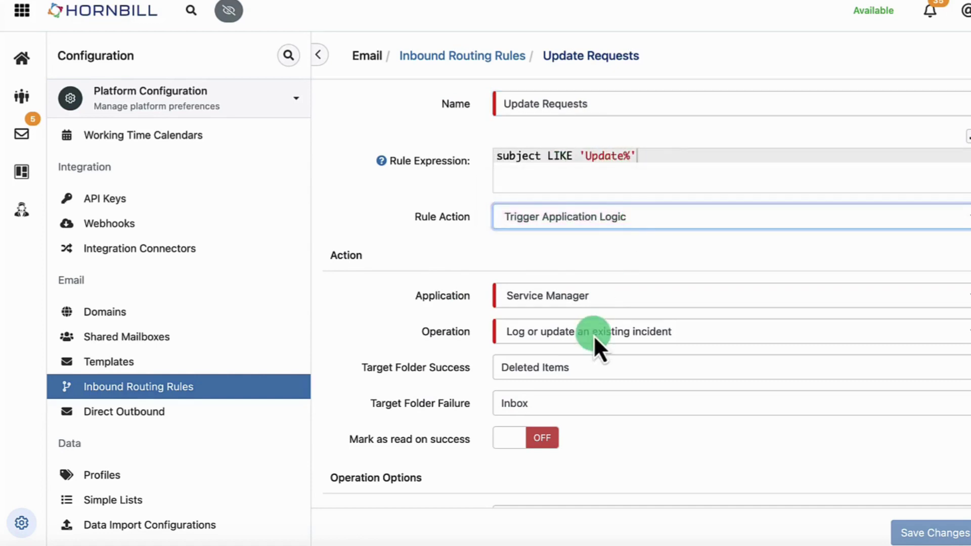
Set the Update Requests rule's operation to Log or update an existing service request, check its success target folder, and save the rule
scroll(591, 329, down, 1)
click(645, 288)
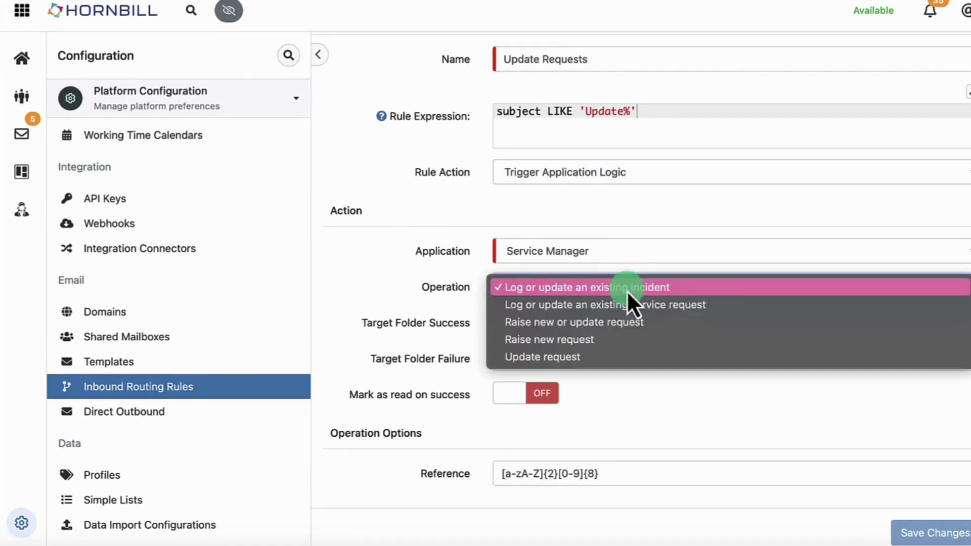
click(637, 292)
click(638, 293)
click(641, 308)
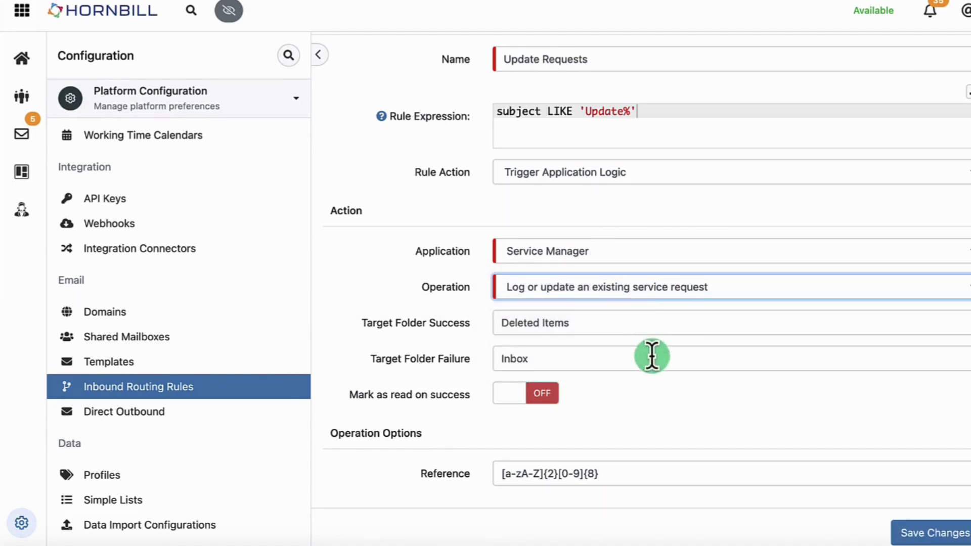
triple_click(580, 327)
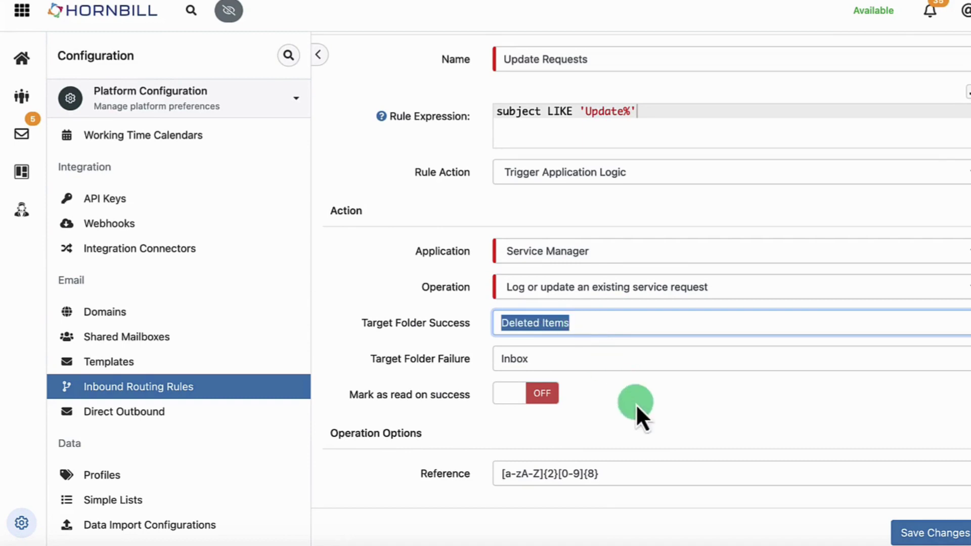
click(636, 404)
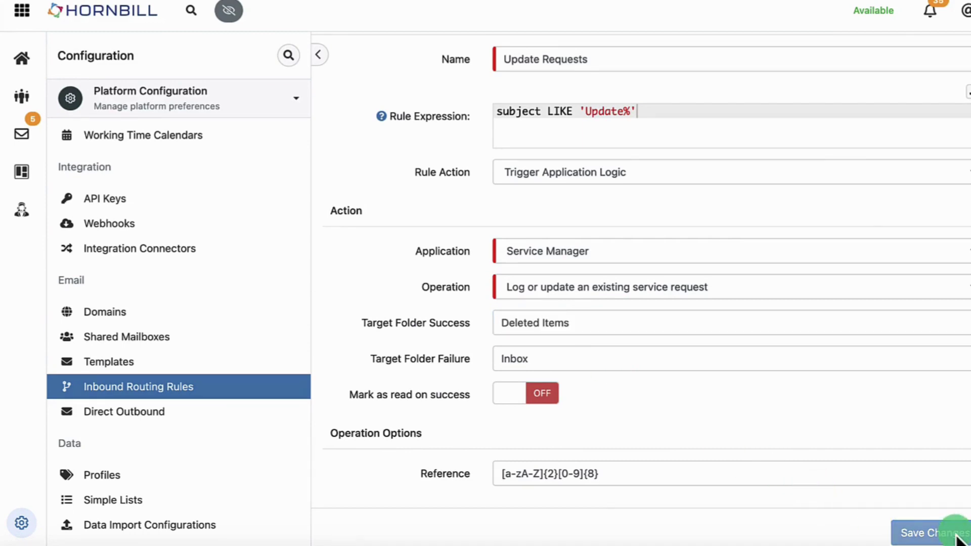
scroll(669, 227, up, 2)
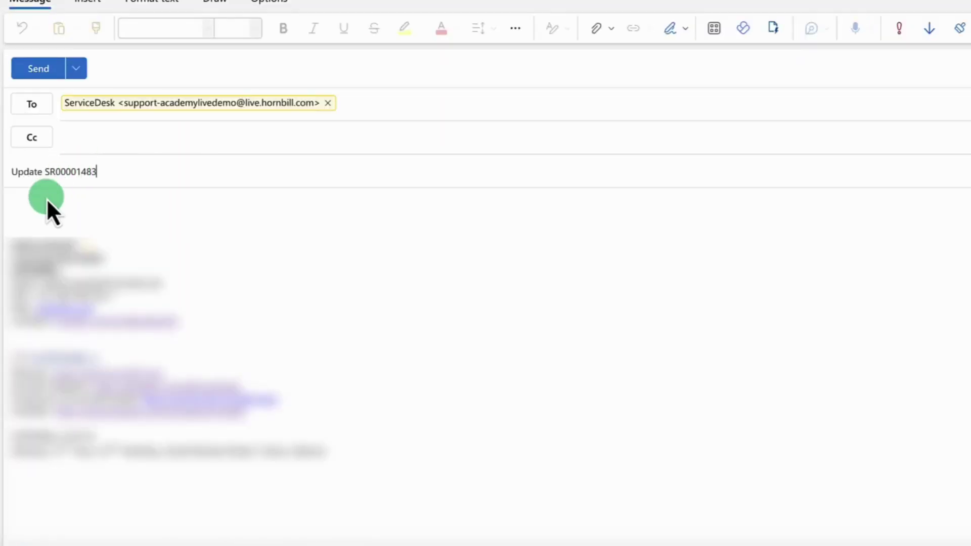
From the mail client, email the service desk "I think it is working now." with subject "Update SR00001483", and review the update in the Hornbill request's timeline
click(32, 205)
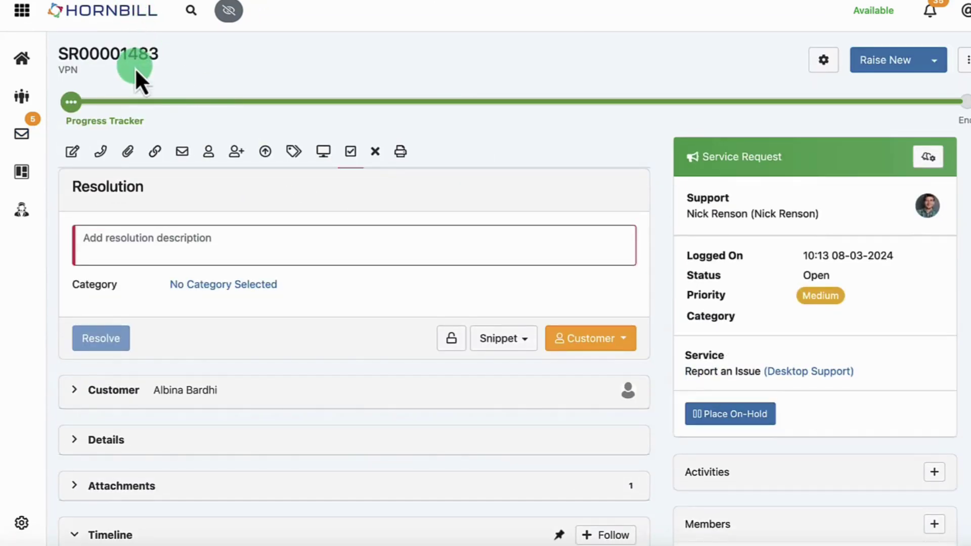
scroll(253, 281, down, 6)
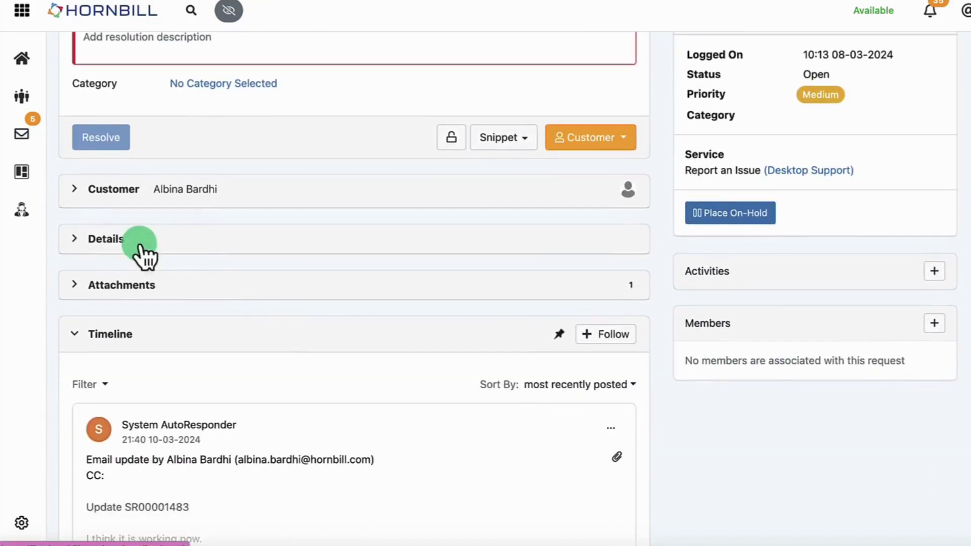
scroll(153, 306, down, 2)
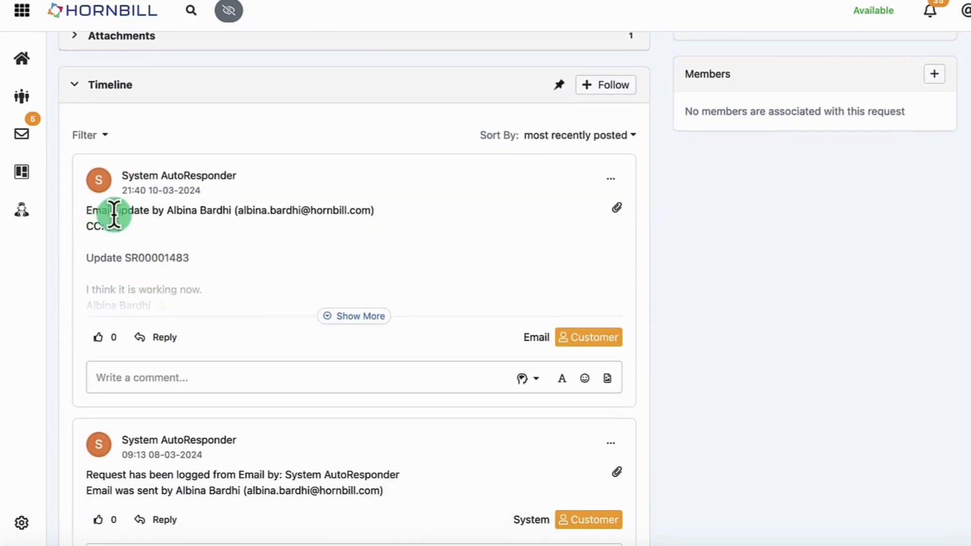
drag(86, 211, 407, 234)
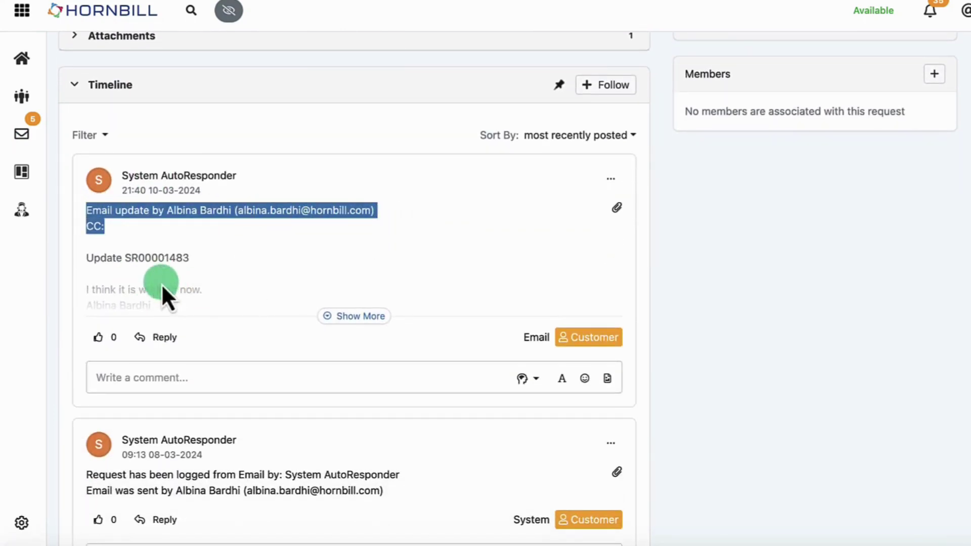
click(354, 316)
triple_click(139, 287)
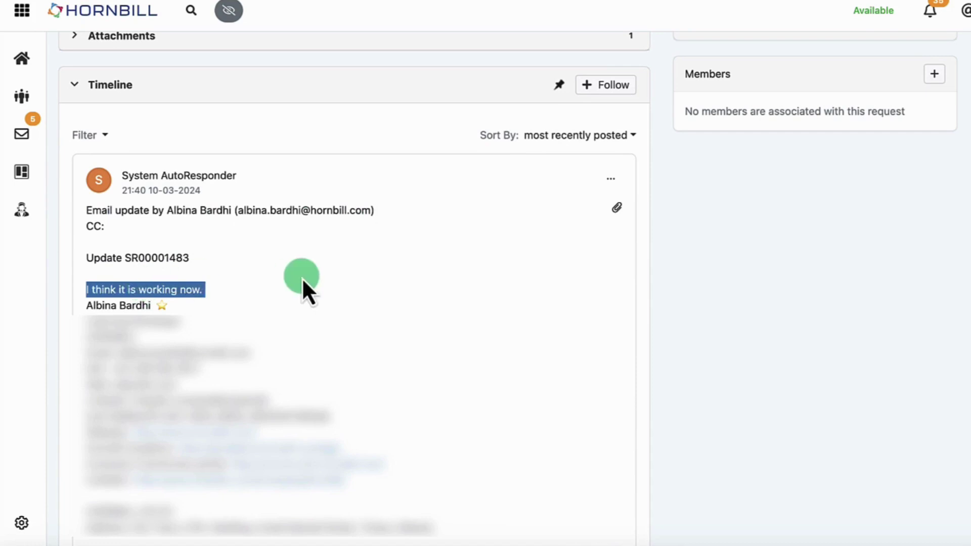
click(303, 283)
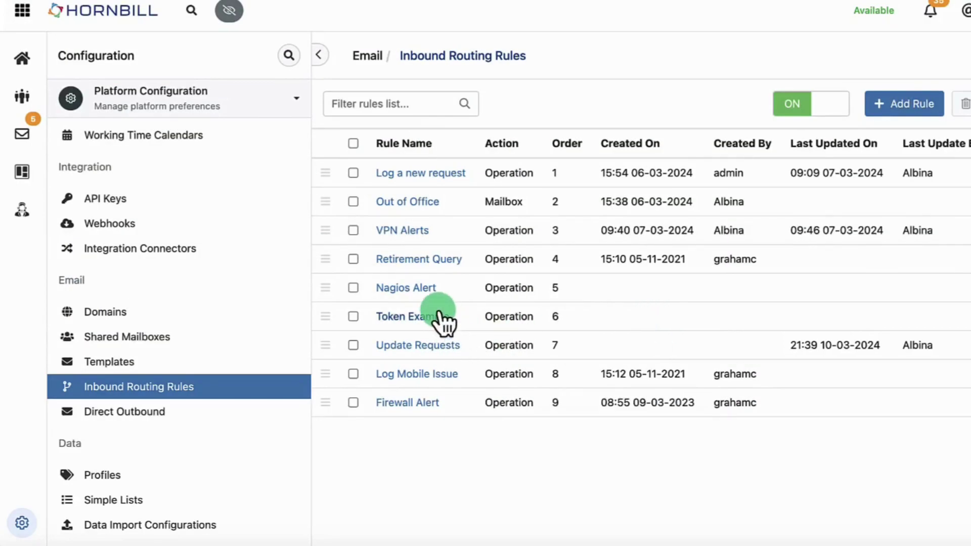
Open the Token Example inbound routing rule and examine its TOKEN rule expression on the email body
click(438, 312)
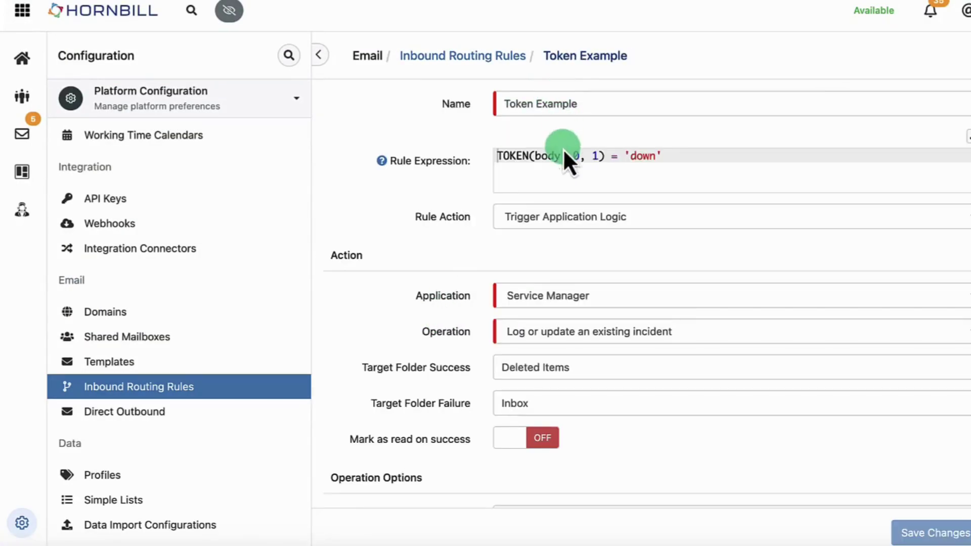
drag(500, 153, 640, 154)
click(641, 155)
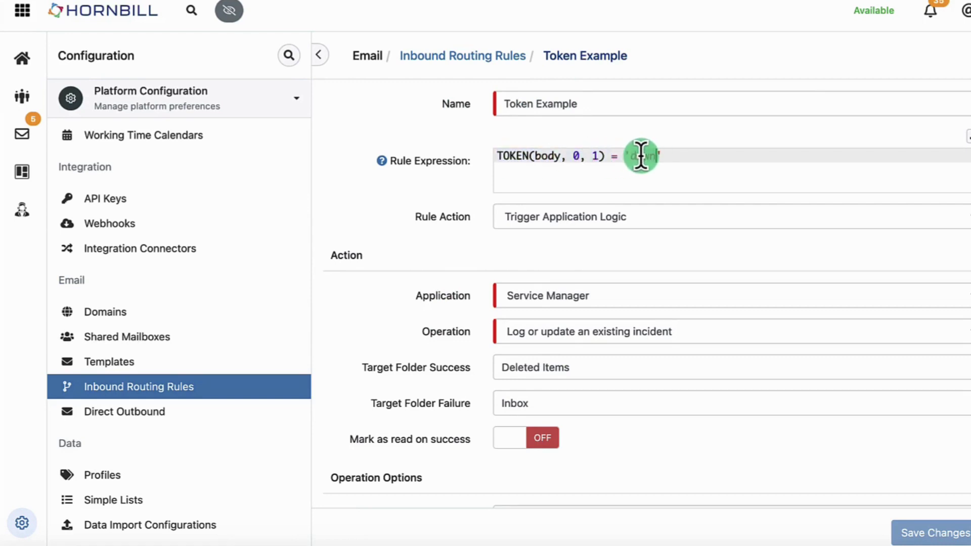
click(669, 154)
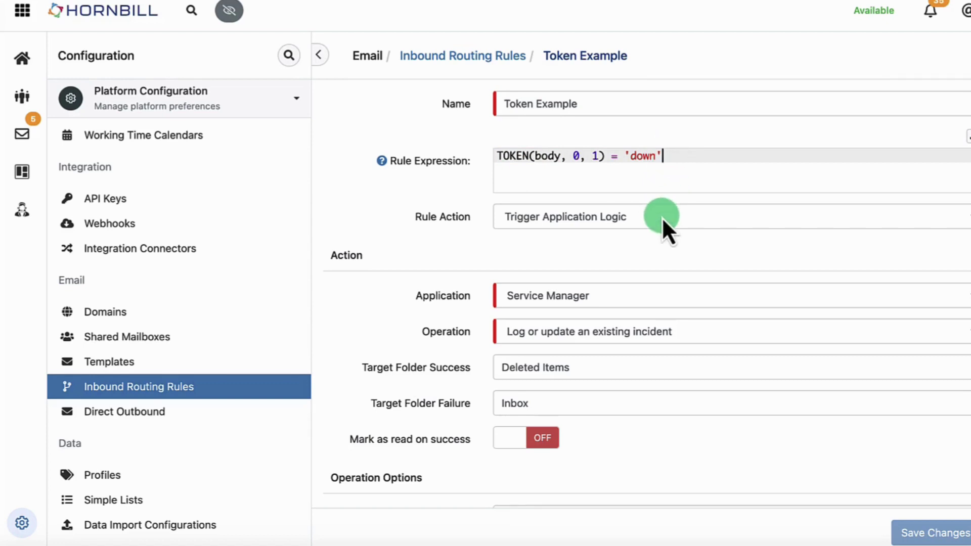
Set the Token Example rule's operation to Log or update an existing service request, and save the rule
scroll(663, 217, down, 2)
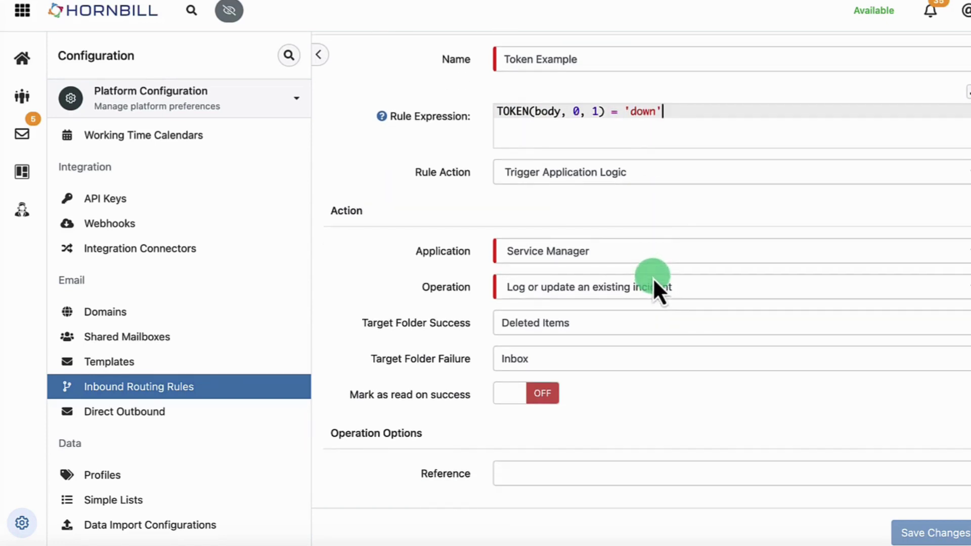
click(656, 287)
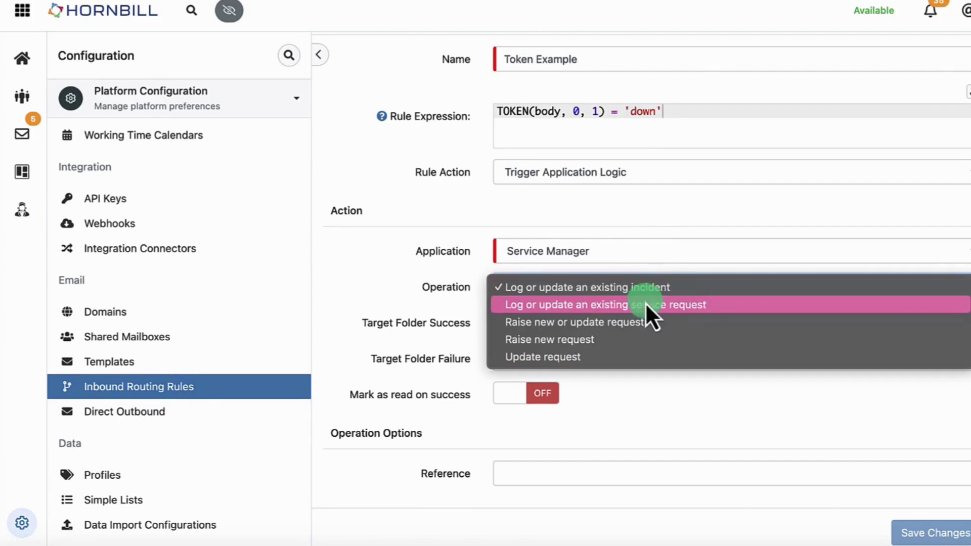
click(646, 302)
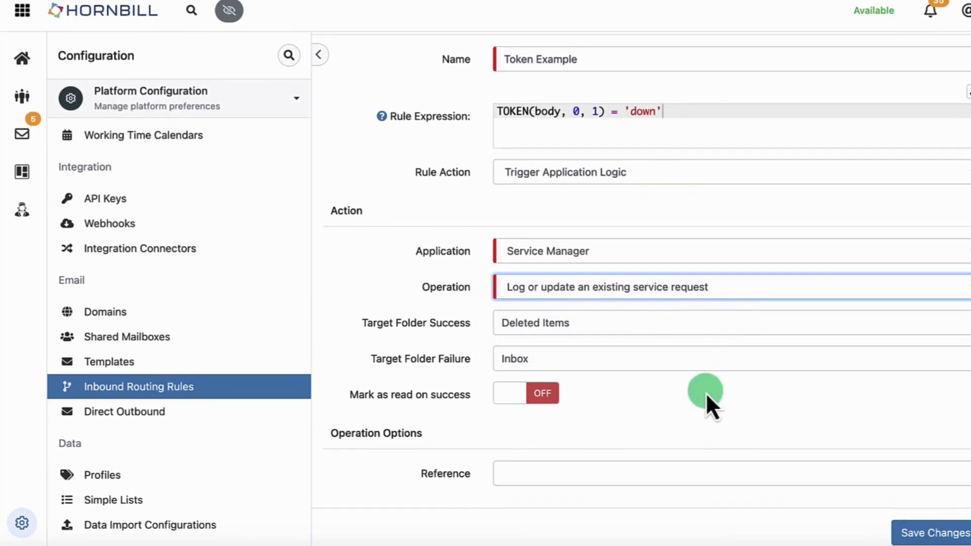
click(534, 330)
click(663, 416)
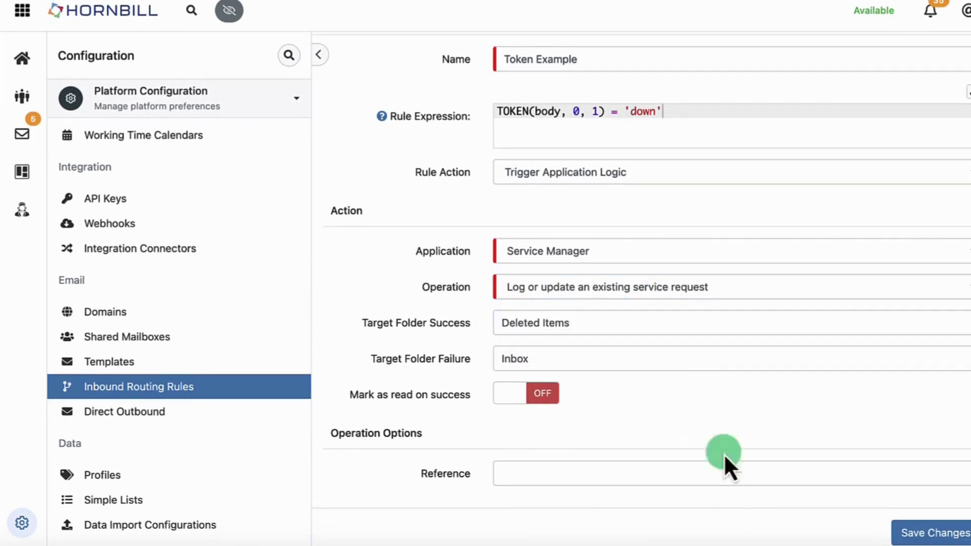
click(917, 536)
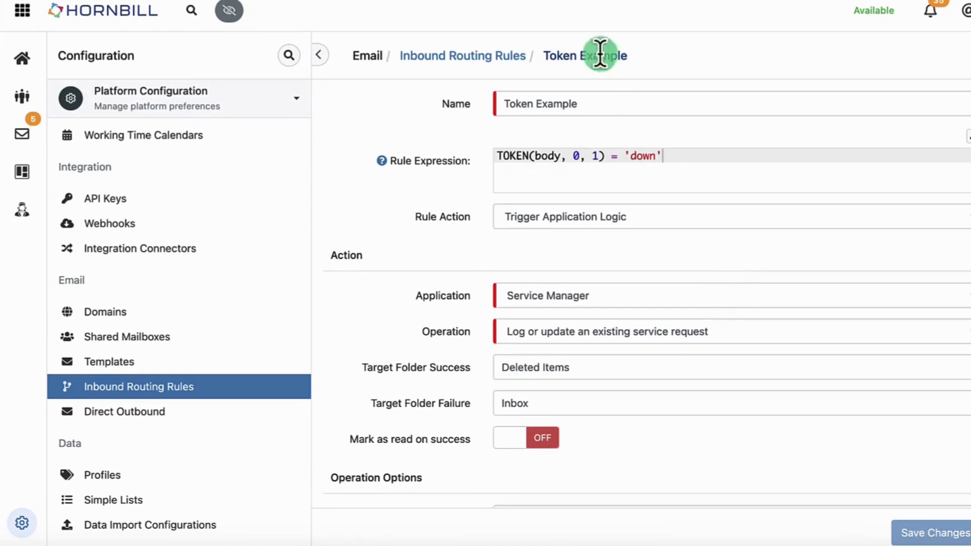
Switch to the mail client and send the service desk an email with subject "System alert" and body "Server Down"
click(95, 167)
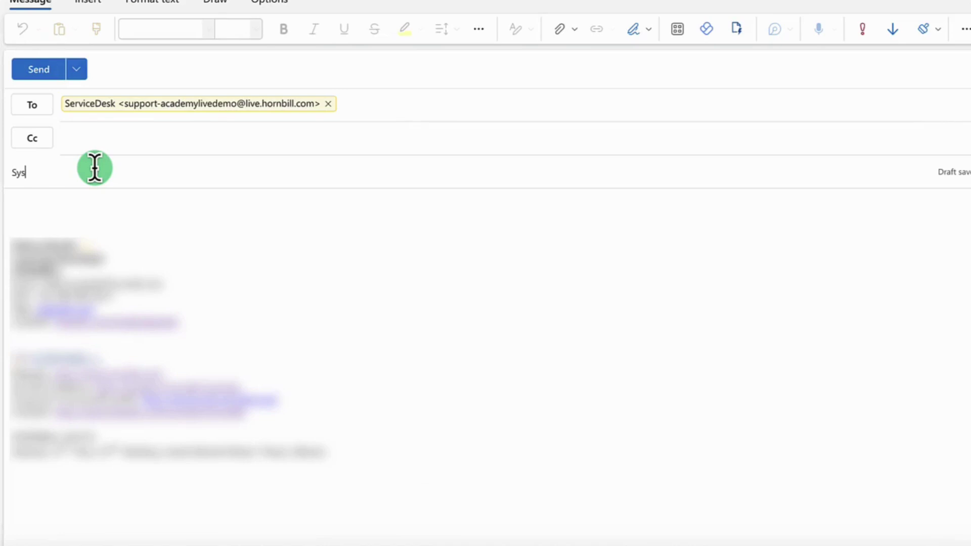
text(System alert)
click(45, 202)
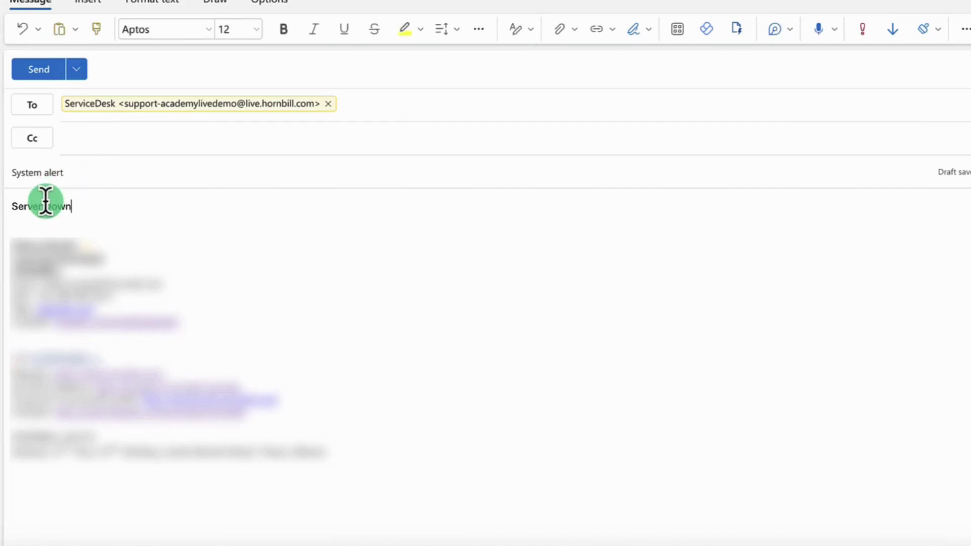
click(46, 71)
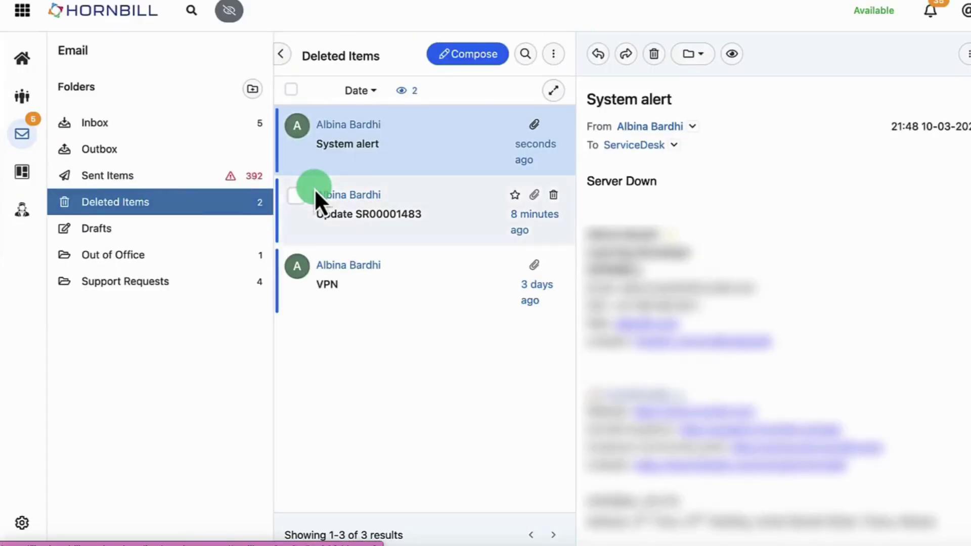
Open the System alert email in the Deleted Items folder and review its message body
click(397, 144)
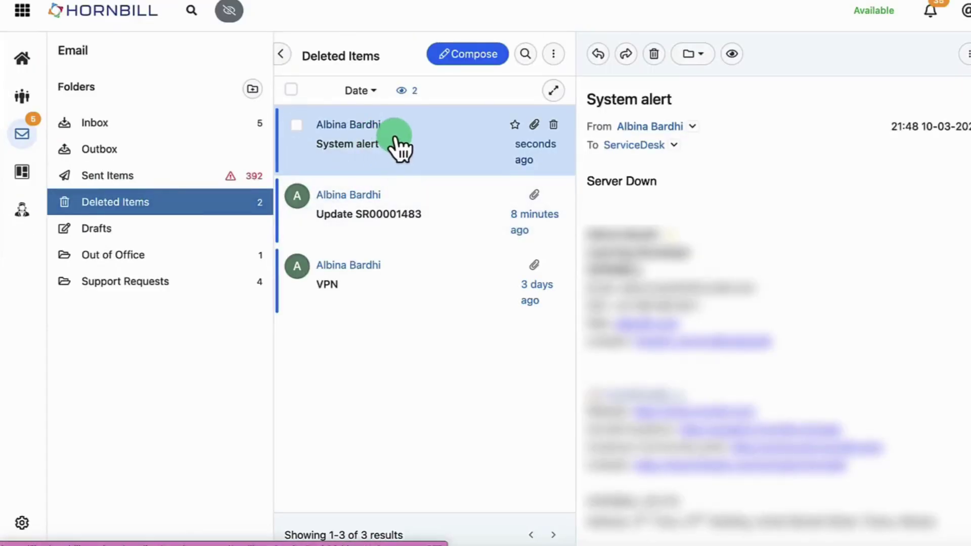
triple_click(627, 177)
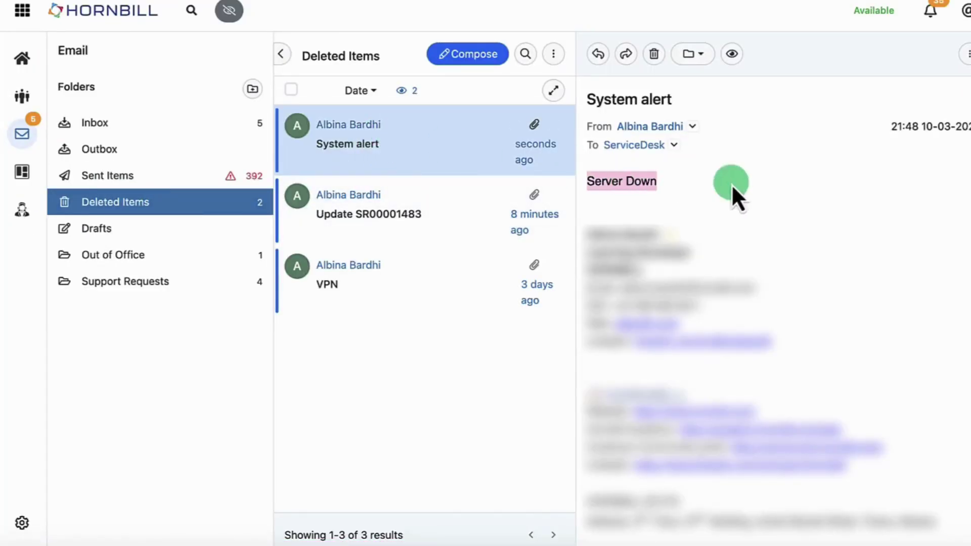
click(724, 199)
Search the Request List with the condition Source is Email, and open the System alert request
click(251, 111)
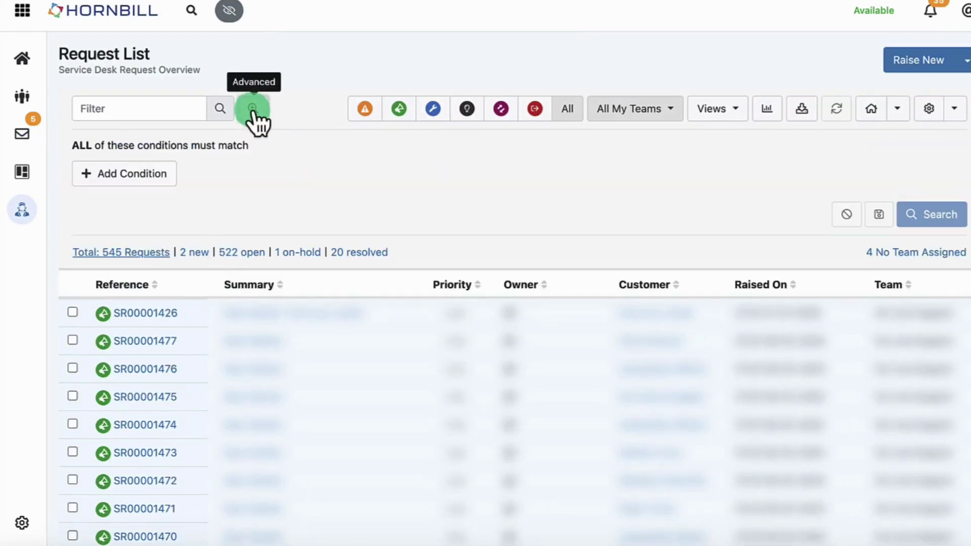
click(157, 175)
click(175, 175)
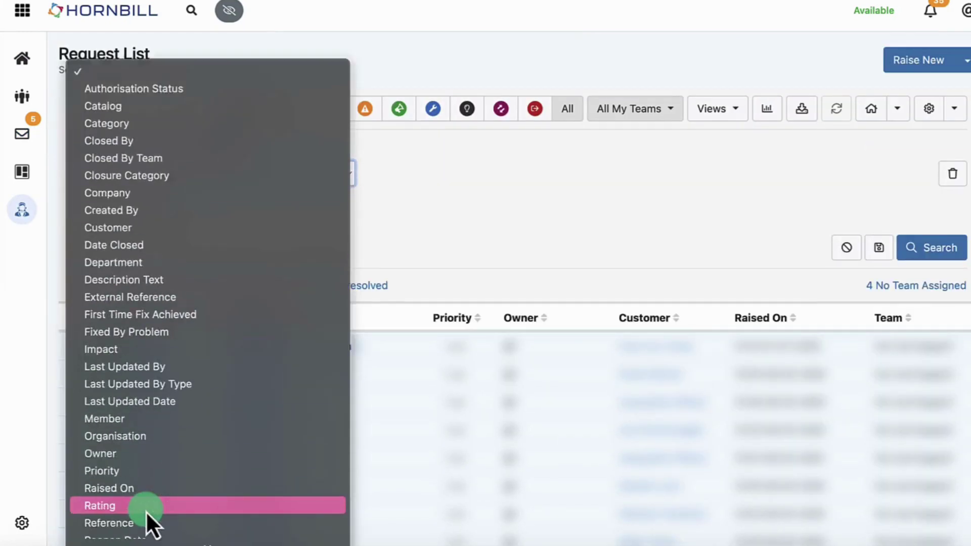
scroll(170, 453, down, 6)
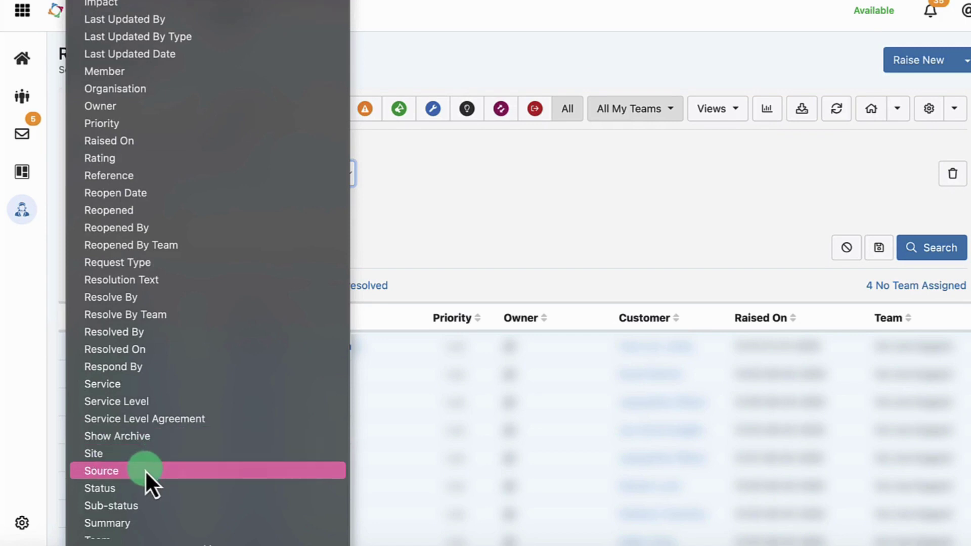
click(145, 471)
click(492, 169)
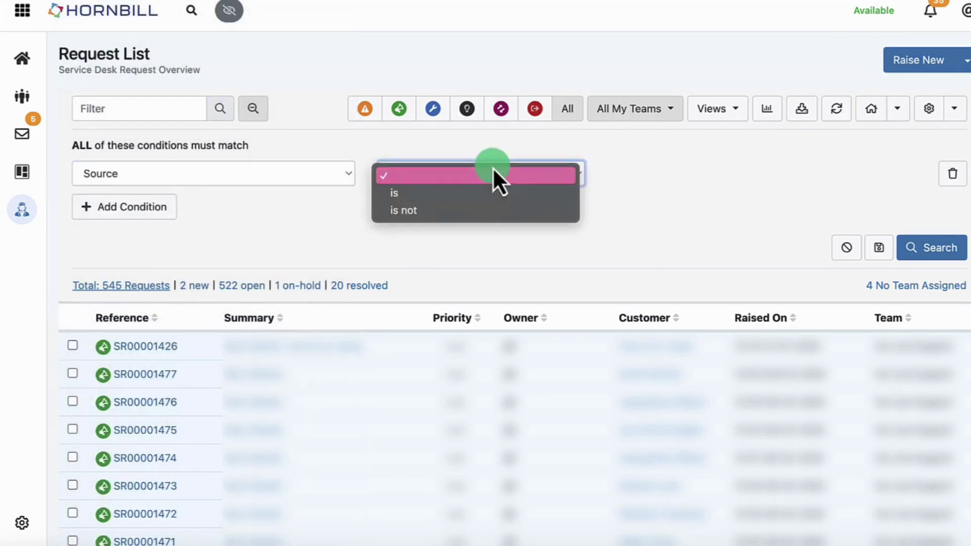
click(433, 195)
click(659, 177)
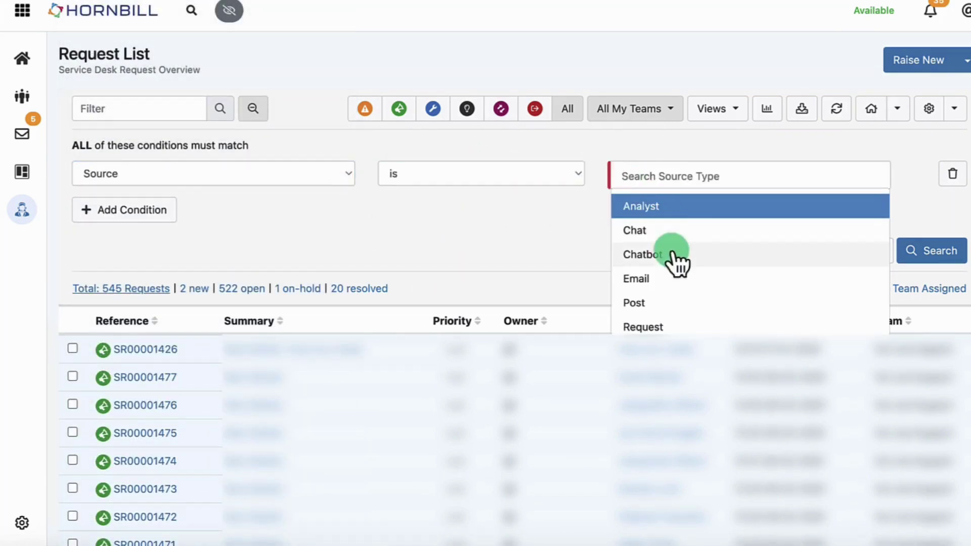
click(675, 279)
click(907, 264)
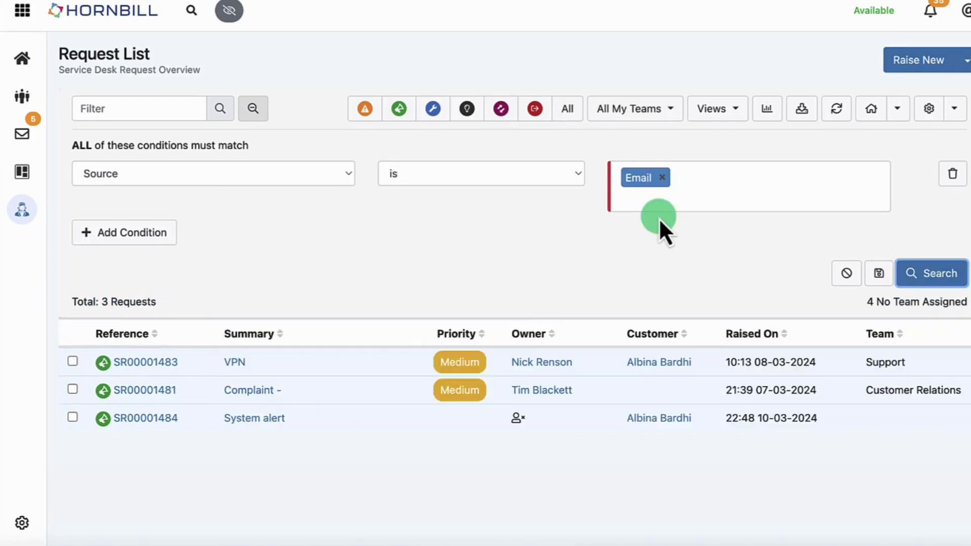
scroll(493, 246, down, 1)
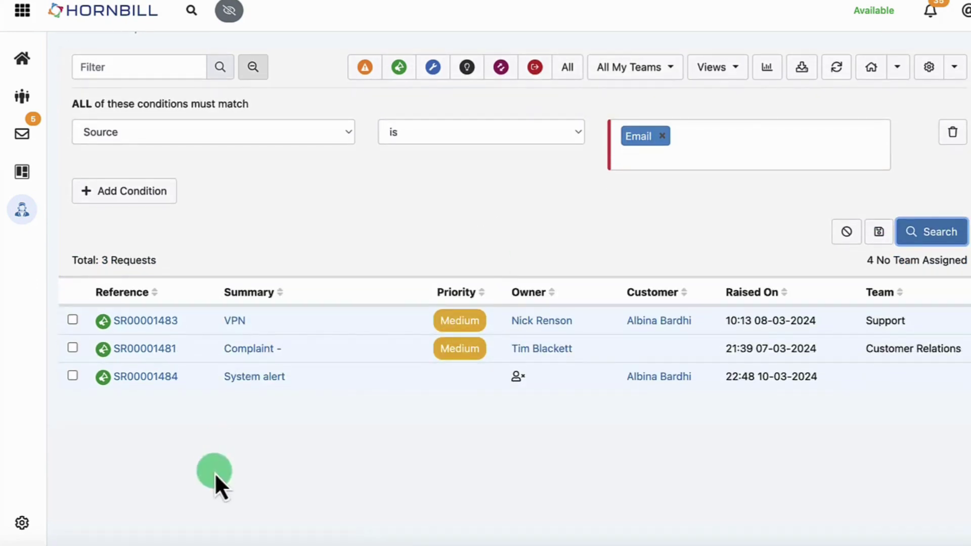
click(233, 385)
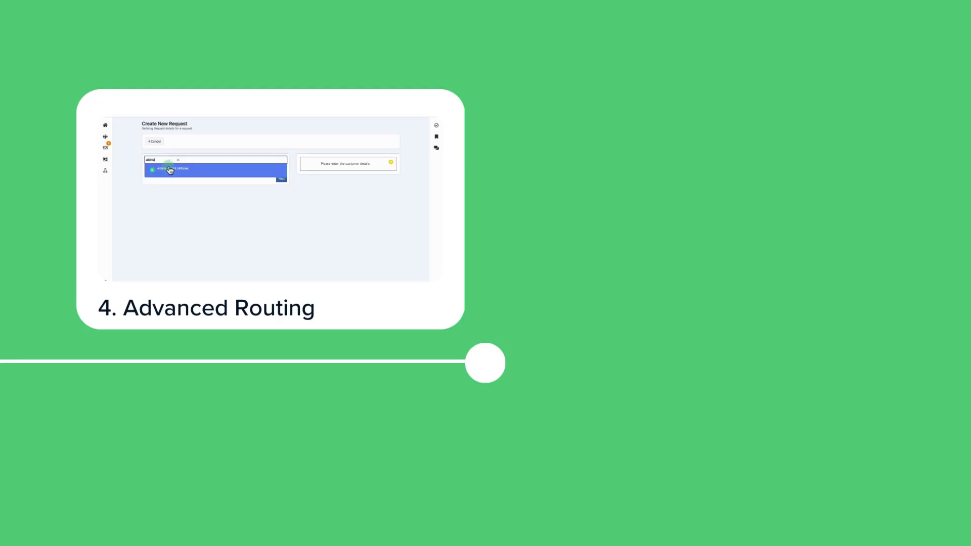
click(170, 171)
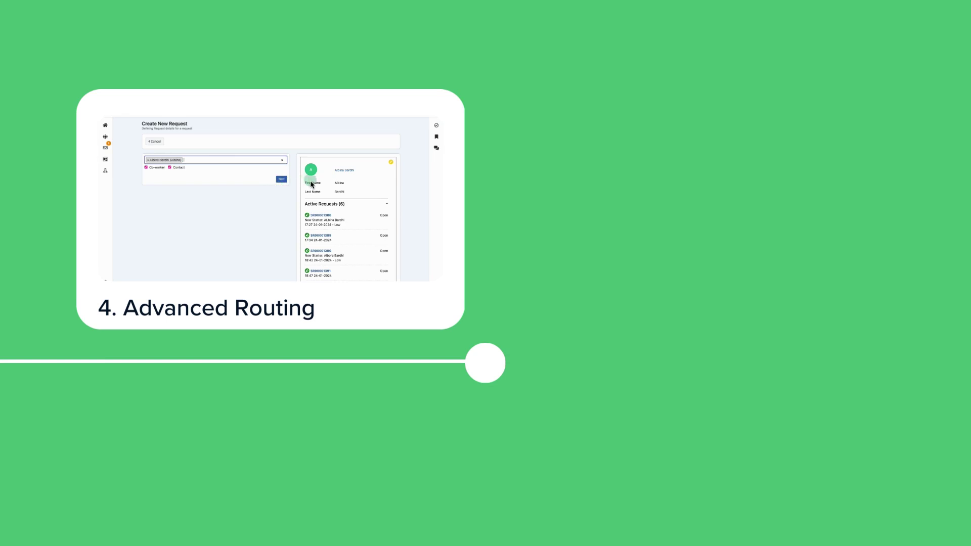